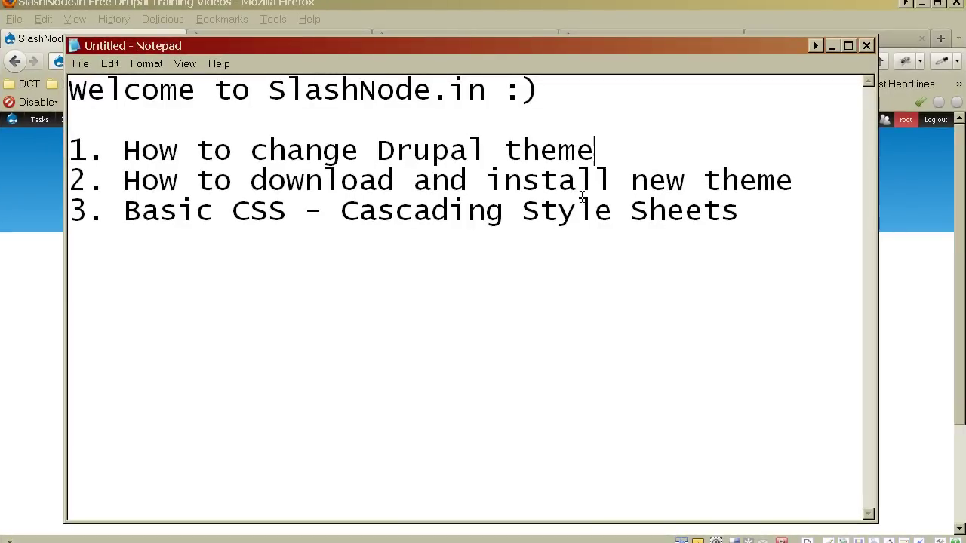
Step: Highlight each of the three numbered topic lines in the notes, one after another
drag(614, 147, 69, 148)
drag(807, 181, 70, 179)
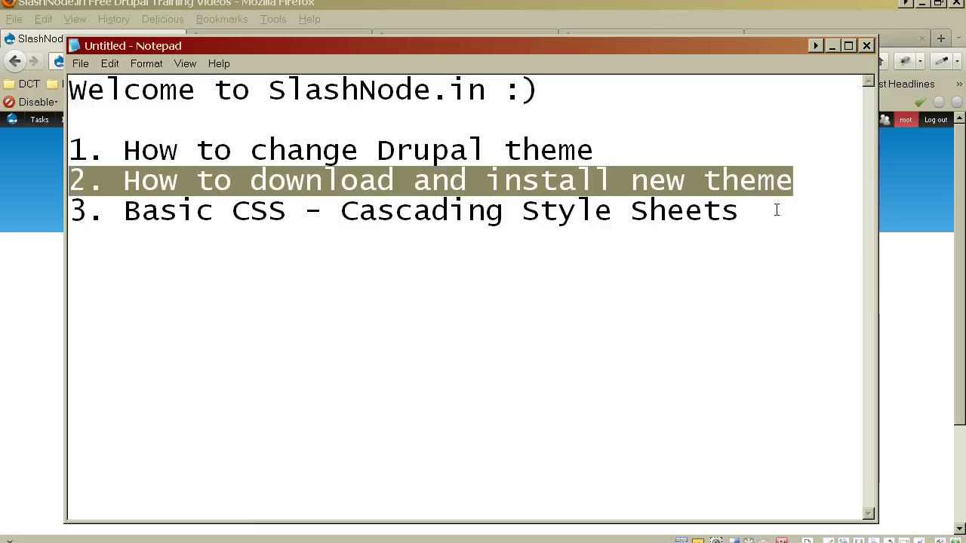
drag(780, 218, 57, 217)
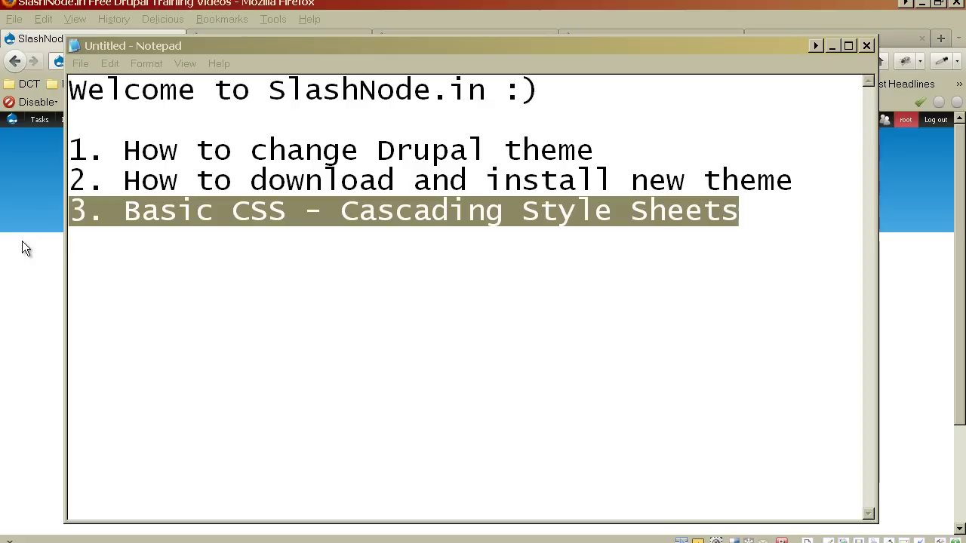
Step: Switch to Firefox and bring up the training site's Appearance page with the list of themes
key(alt+Tab)
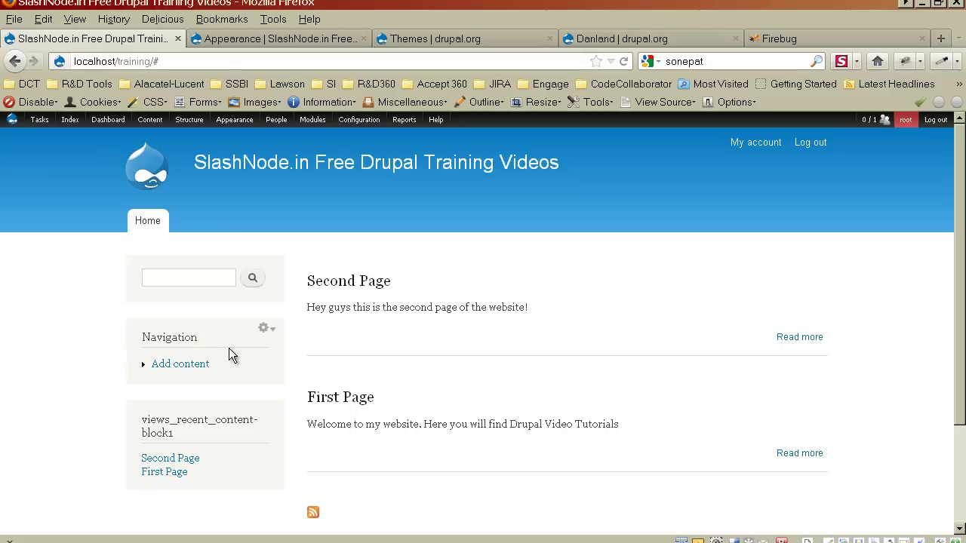
click(215, 279)
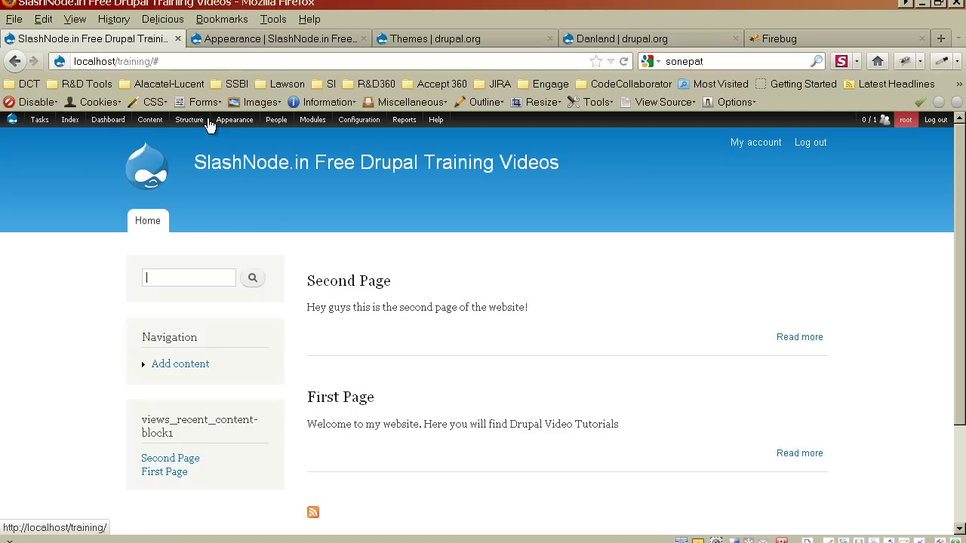
mouse_move(228, 134)
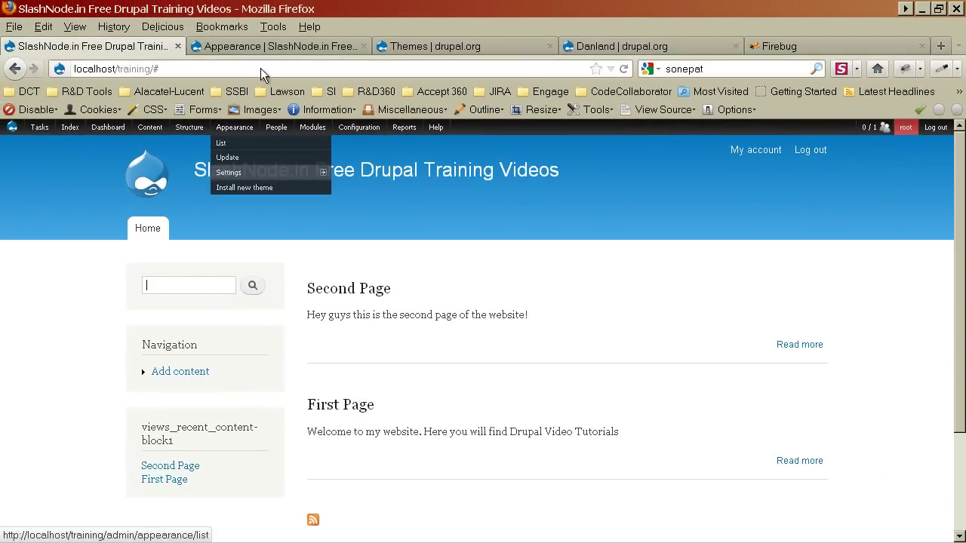
click(262, 49)
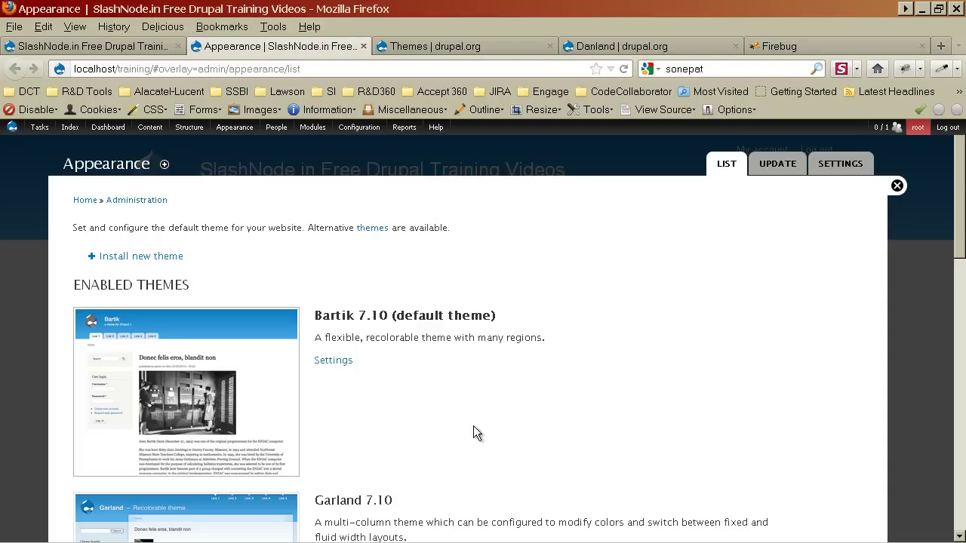
Step: Set Garland 7.10 as the site's default theme and close the Appearance overlay to view the front page
scroll(521, 430, down, 5)
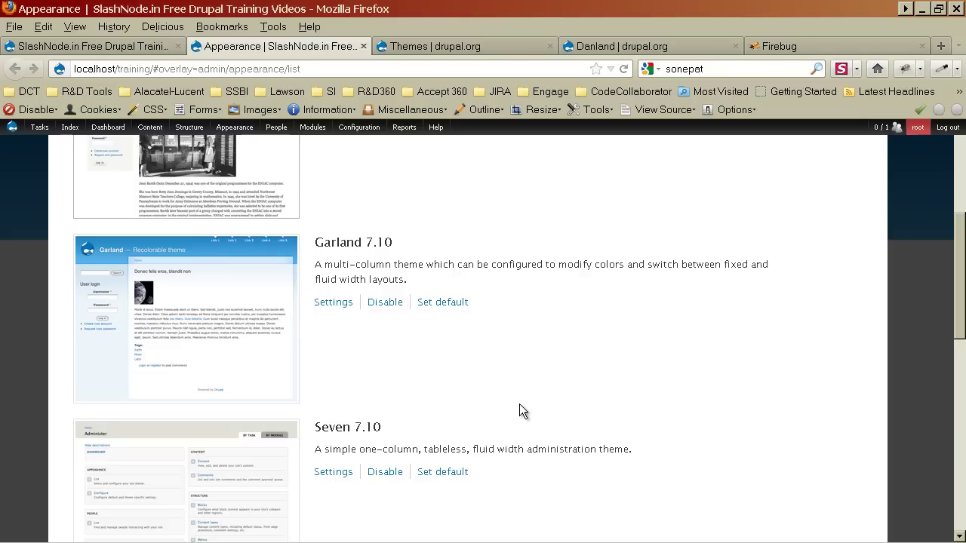
scroll(519, 405, up, 5)
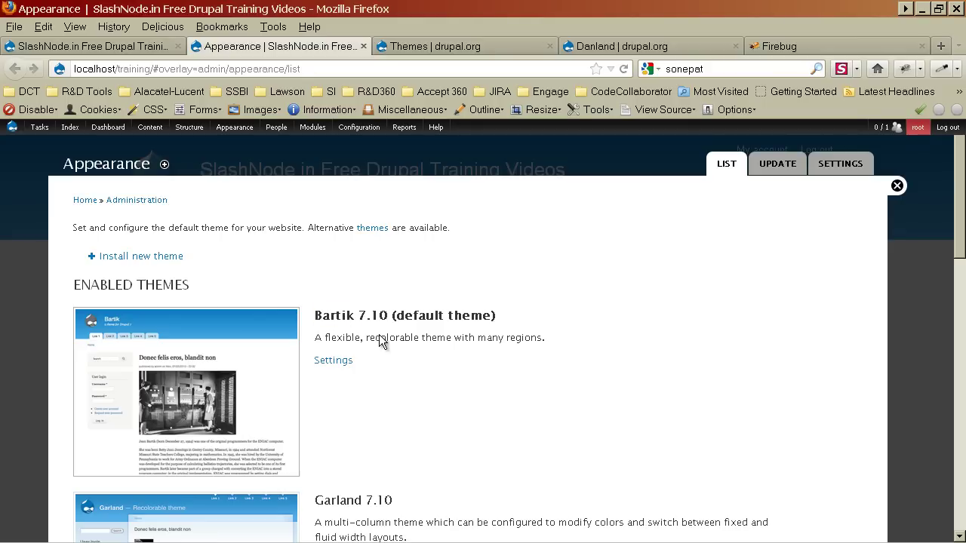
scroll(465, 394, down, 5)
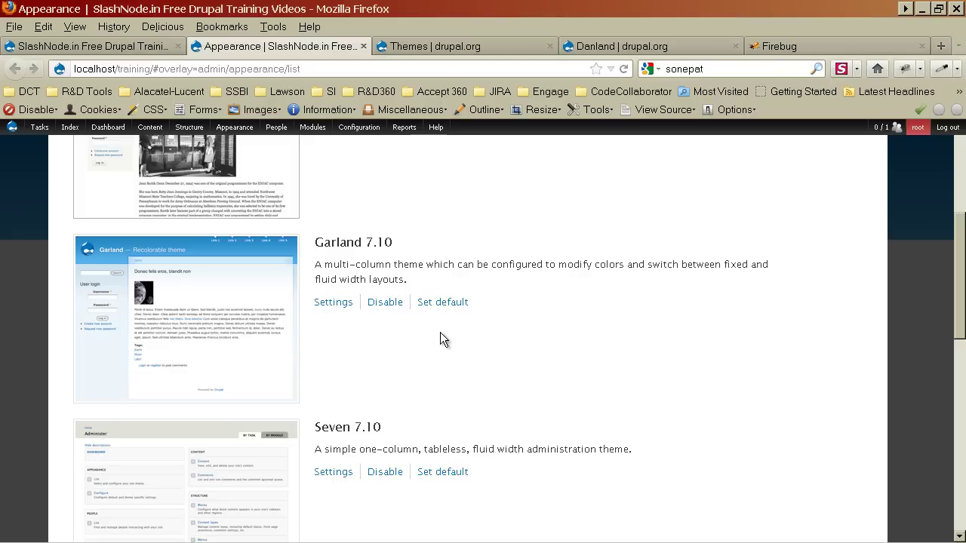
click(443, 309)
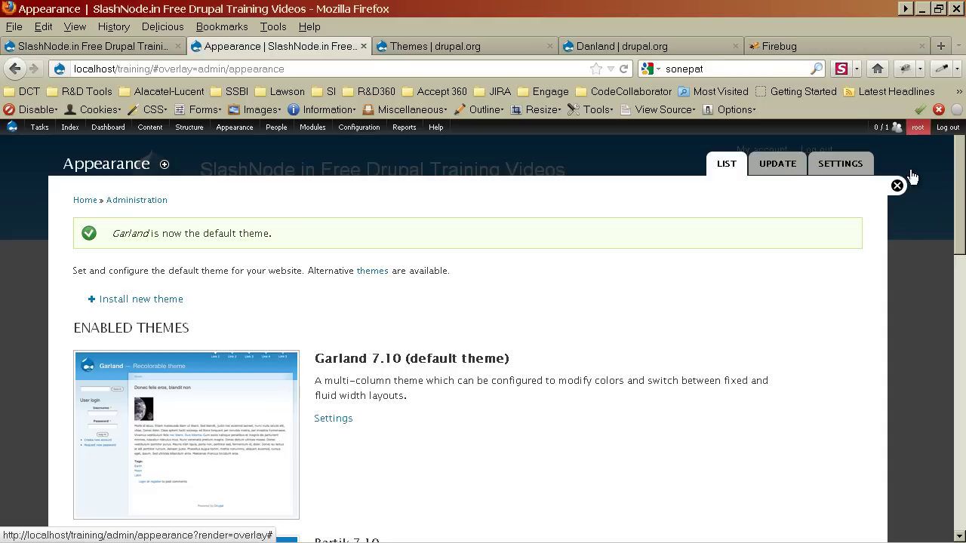
click(897, 187)
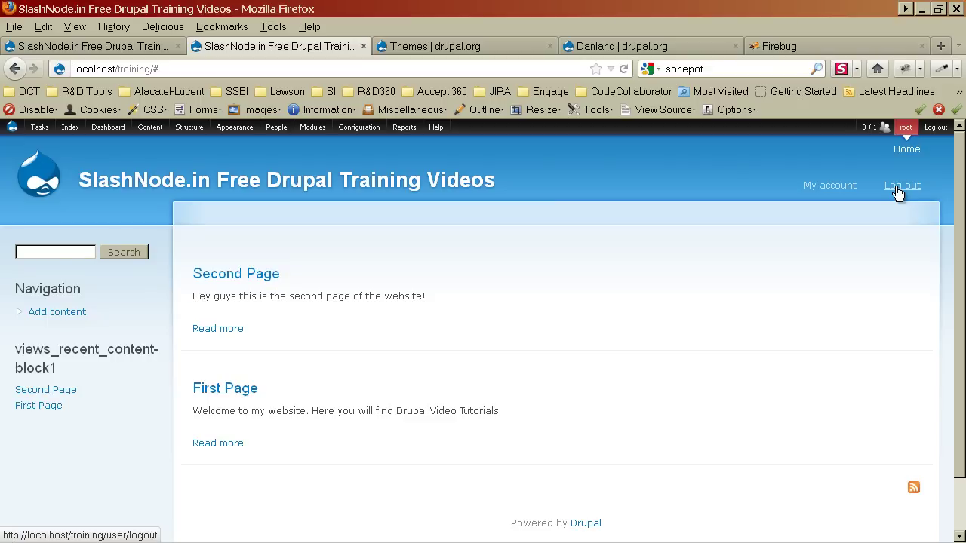
drag(381, 296, 300, 296)
click(320, 415)
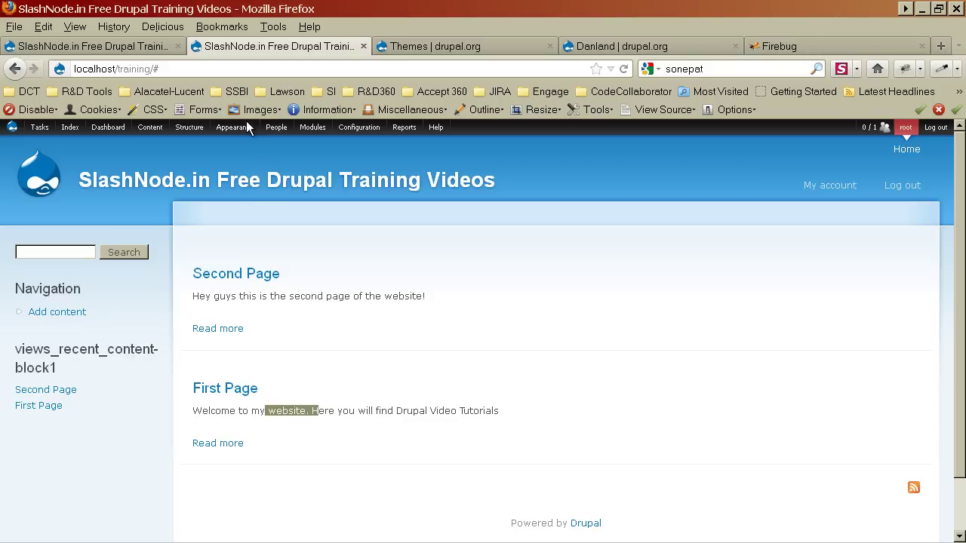
Step: Reopen the theme list, set Bartik 7.10 as the default theme, and return to the site's front page
mouse_move(245, 128)
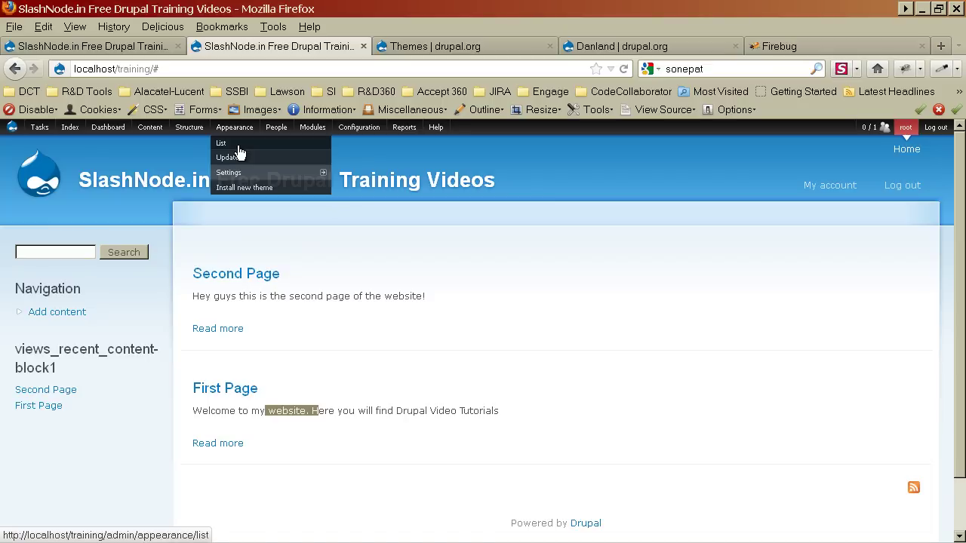
click(239, 151)
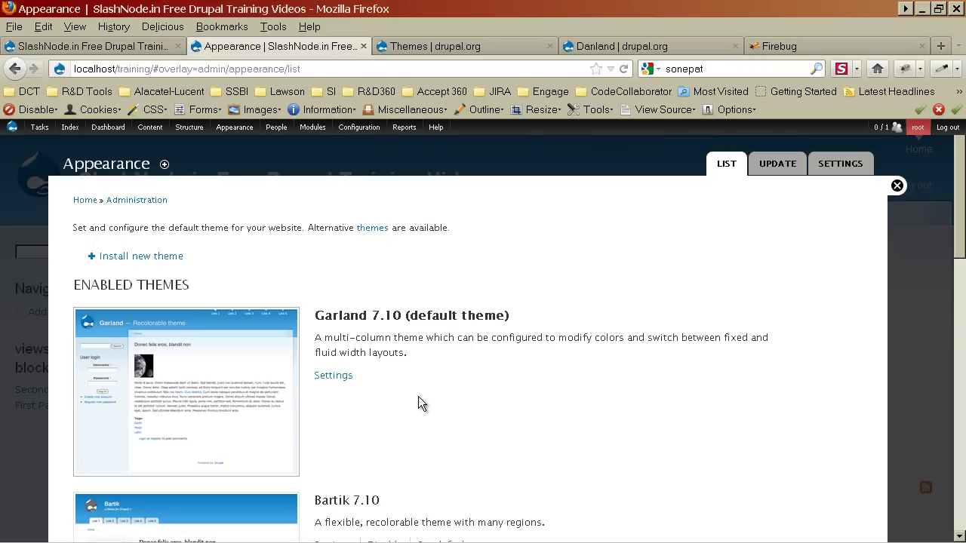
scroll(417, 396, down, 4)
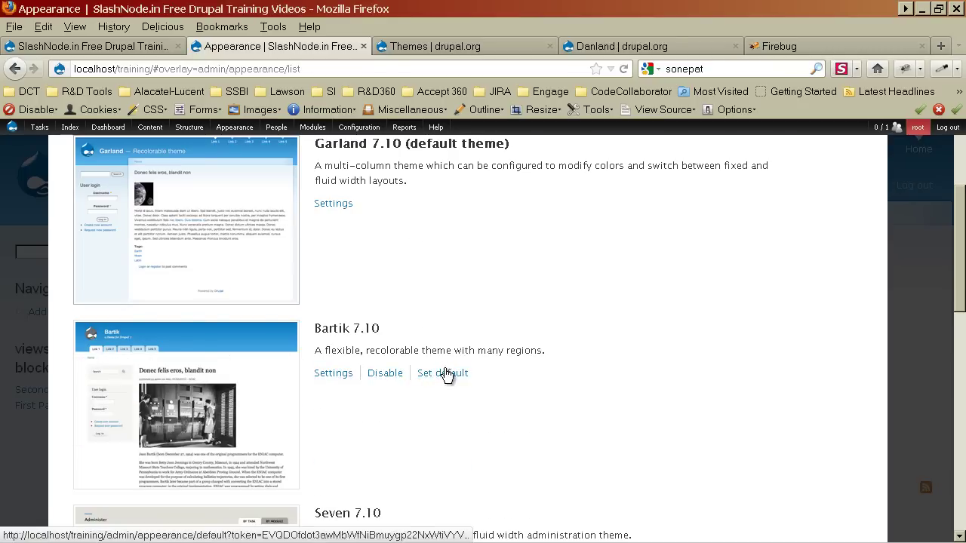
click(440, 378)
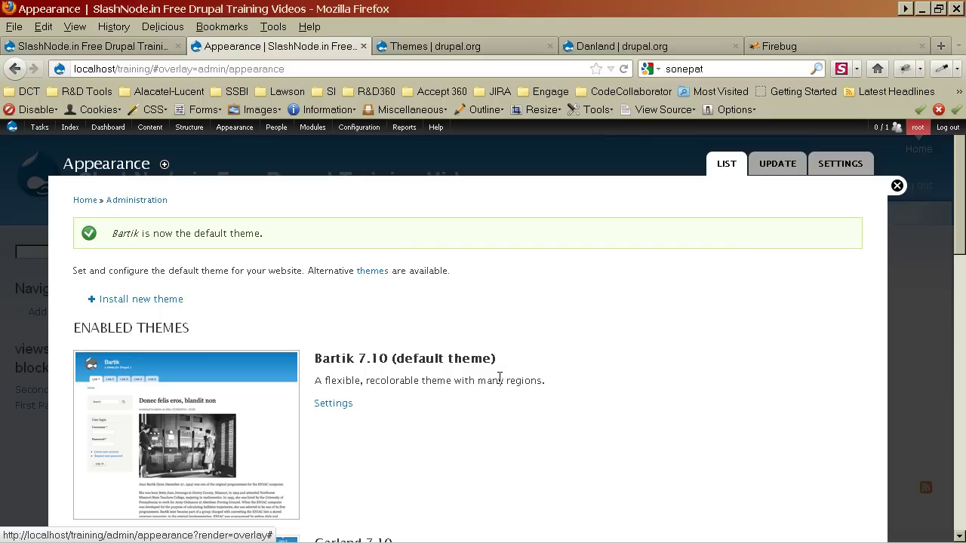
click(895, 188)
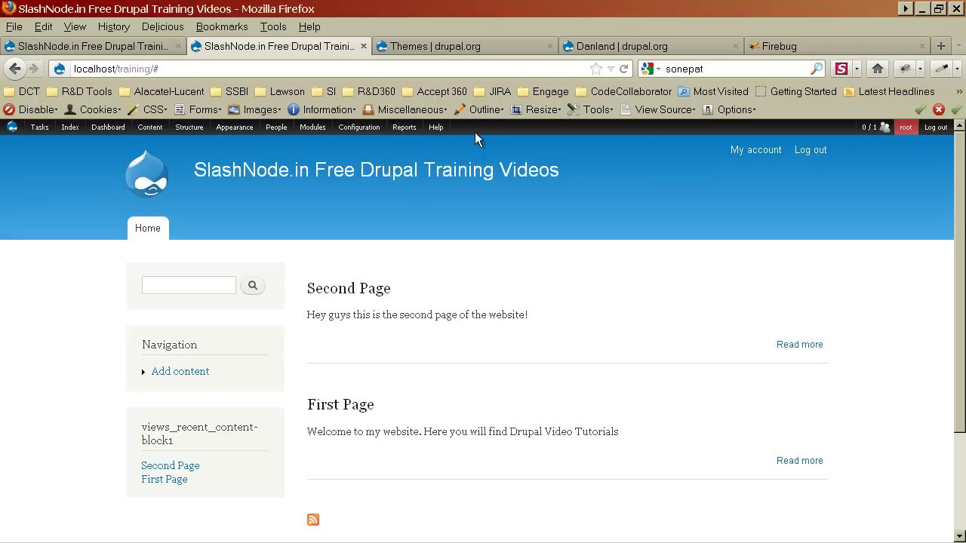
Step: Go from the drupal.org themes listing to the Danland project page and highlight its web address
click(457, 45)
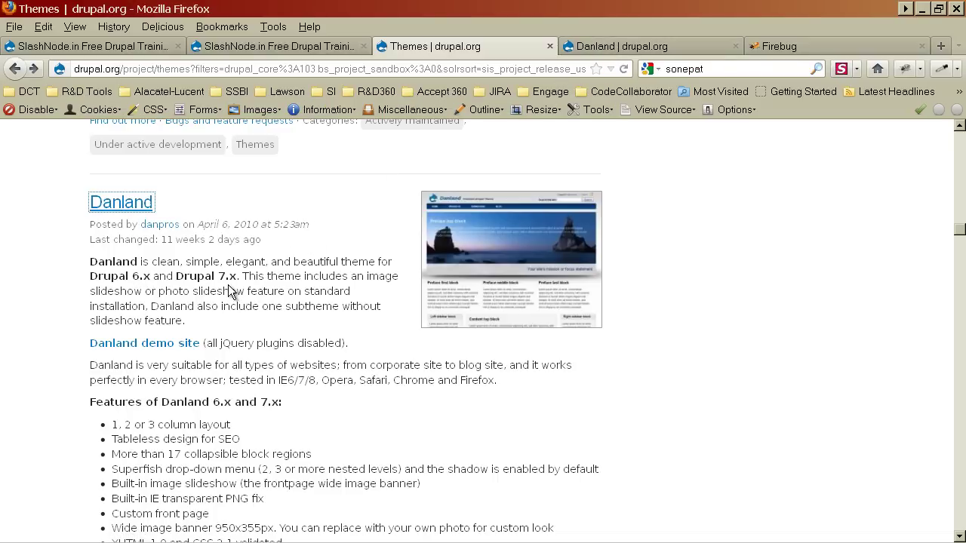
click(615, 45)
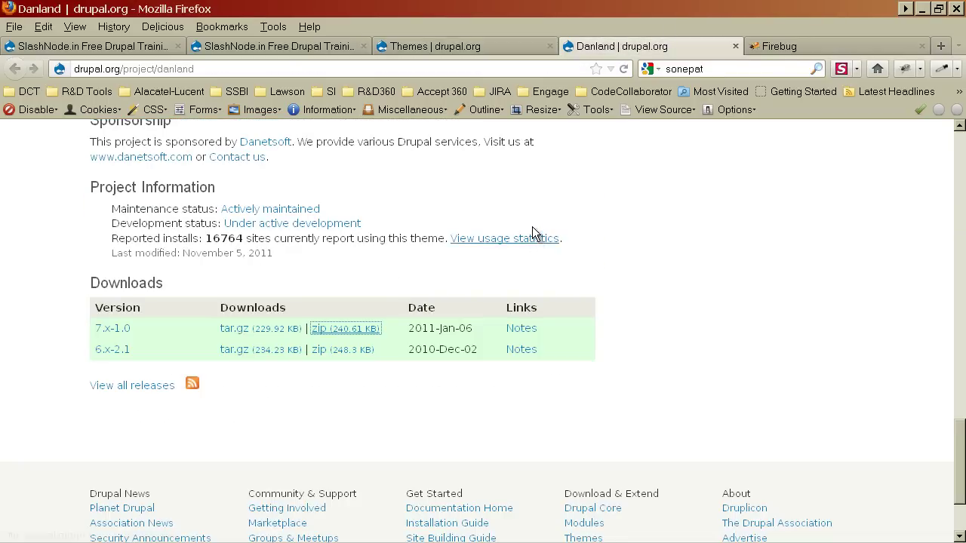
scroll(532, 226, up, 20)
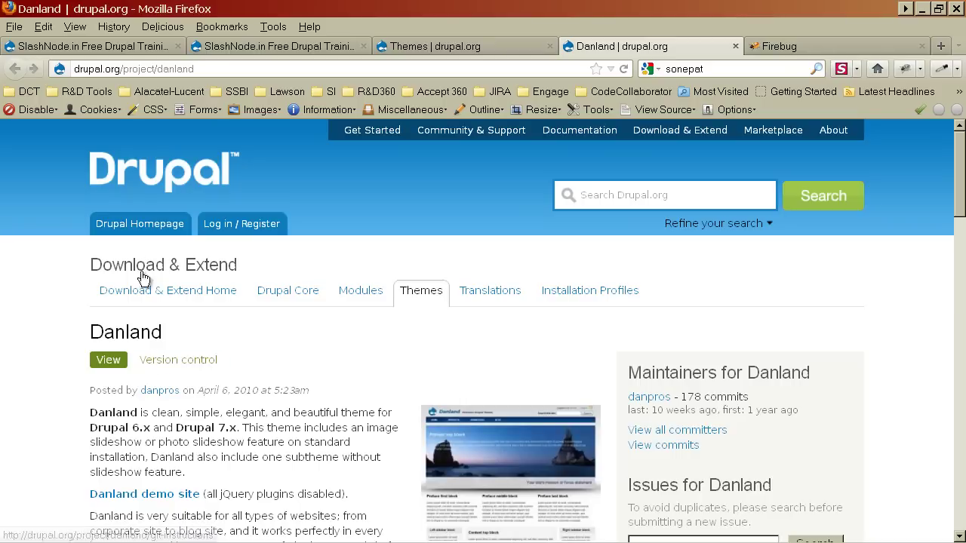
drag(204, 68, 63, 70)
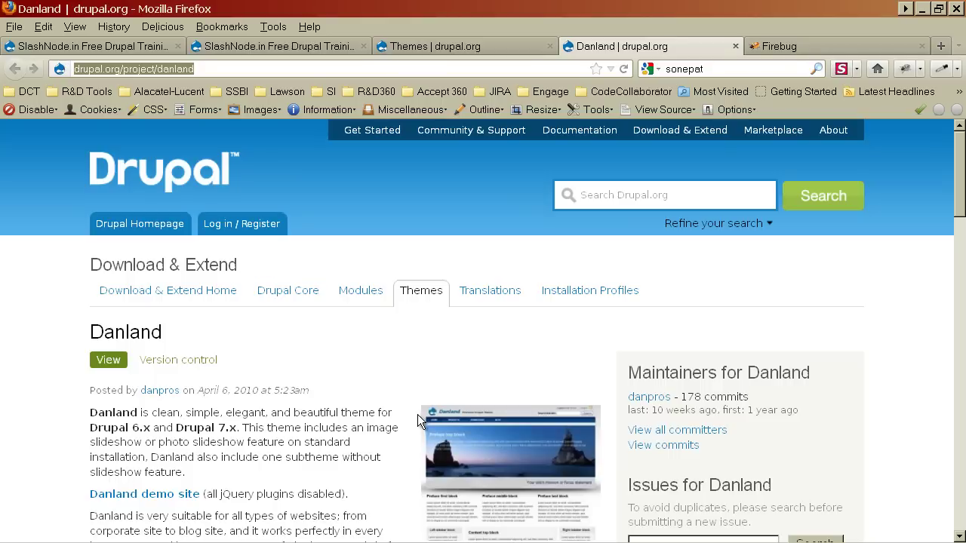
Step: Review the Danland theme's description, features and version notes down to the 7.x-1.0 zip download
double_click(327, 443)
triple_click(327, 442)
scroll(326, 445, down, 2)
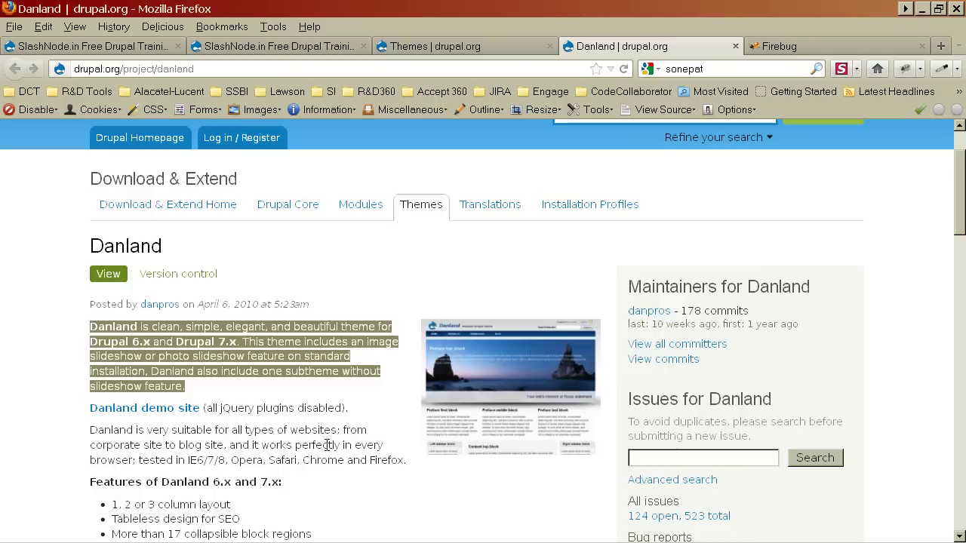
scroll(327, 445, down, 2)
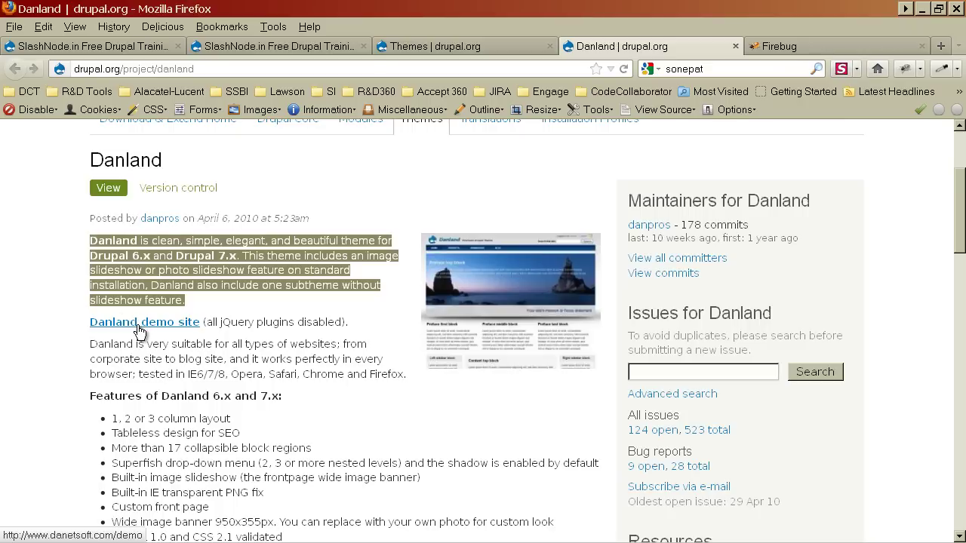
click(294, 356)
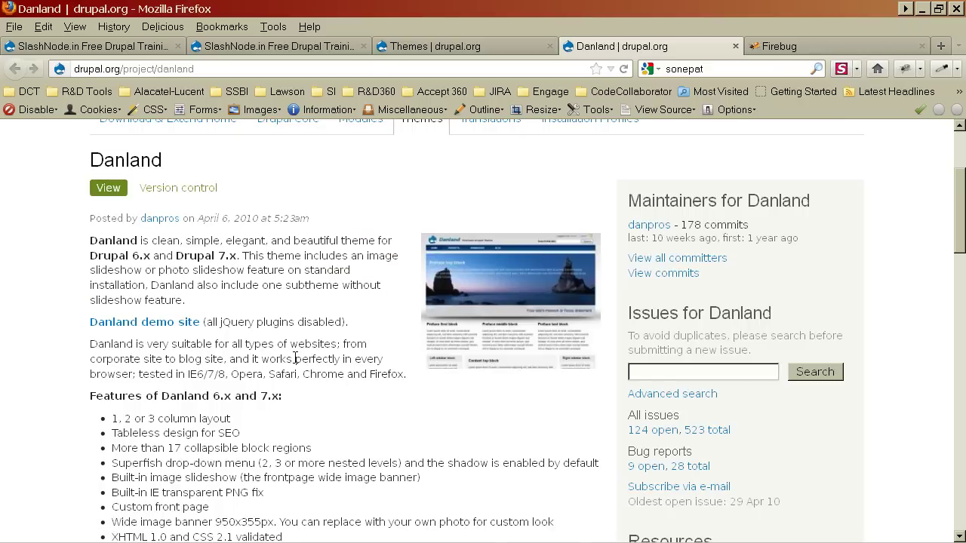
scroll(294, 357, down, 10)
scroll(295, 358, down, 7)
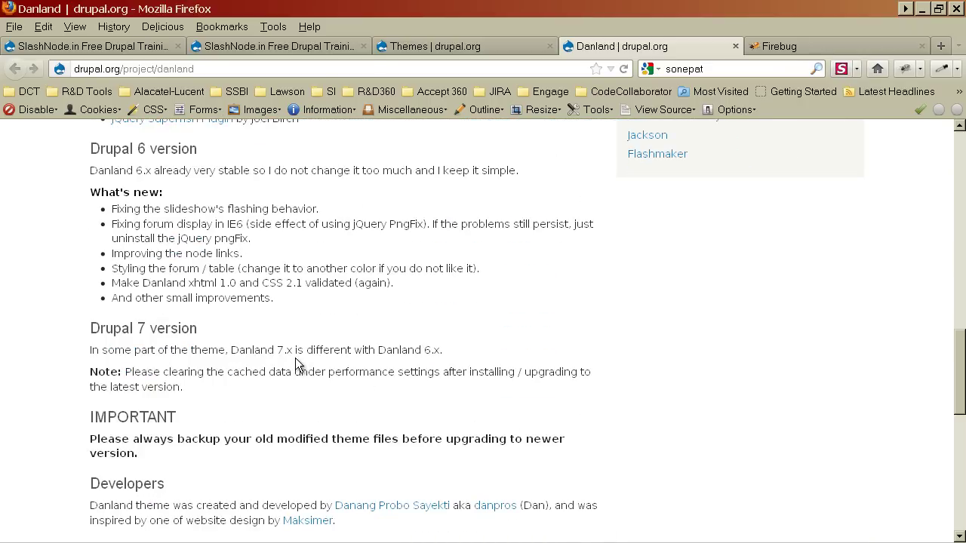
scroll(295, 358, down, 7)
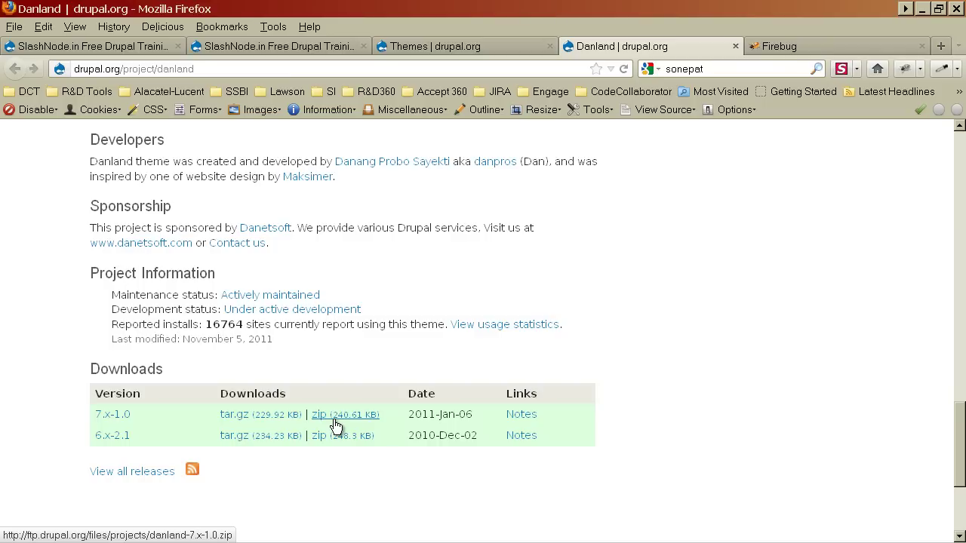
Step: Switch to the sites\all\themes folder, extract danland-7.x-1.0 directly into it, and delete the archive
key(alt+Tab)
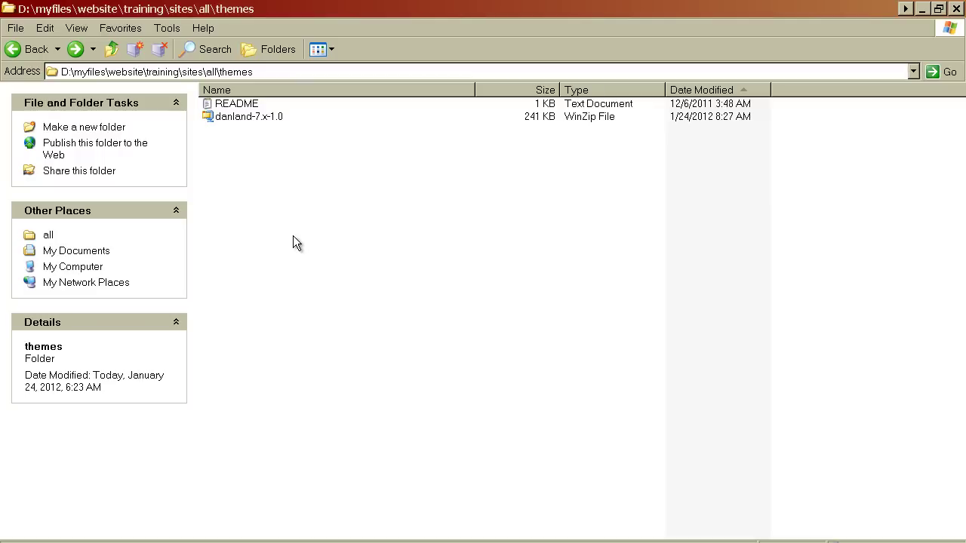
double_click(246, 119)
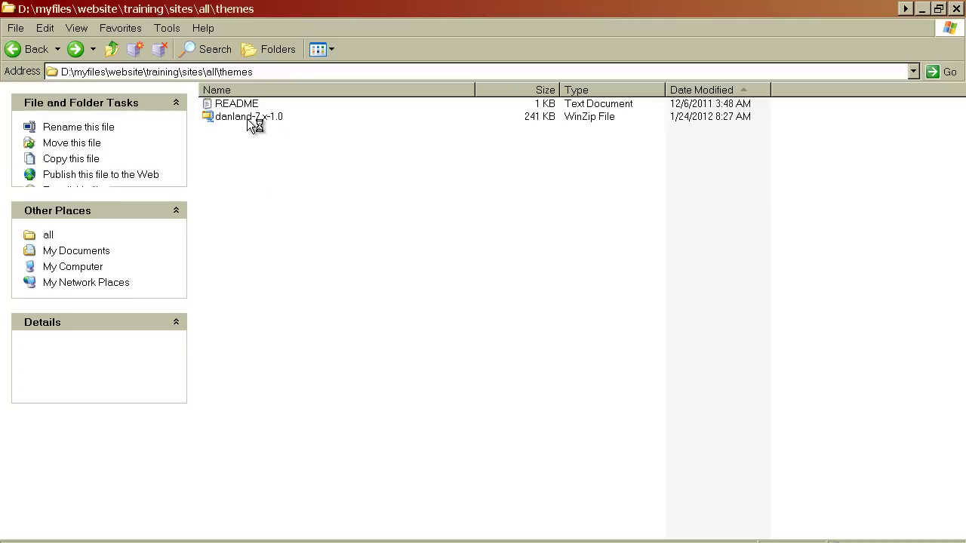
right_click(247, 118)
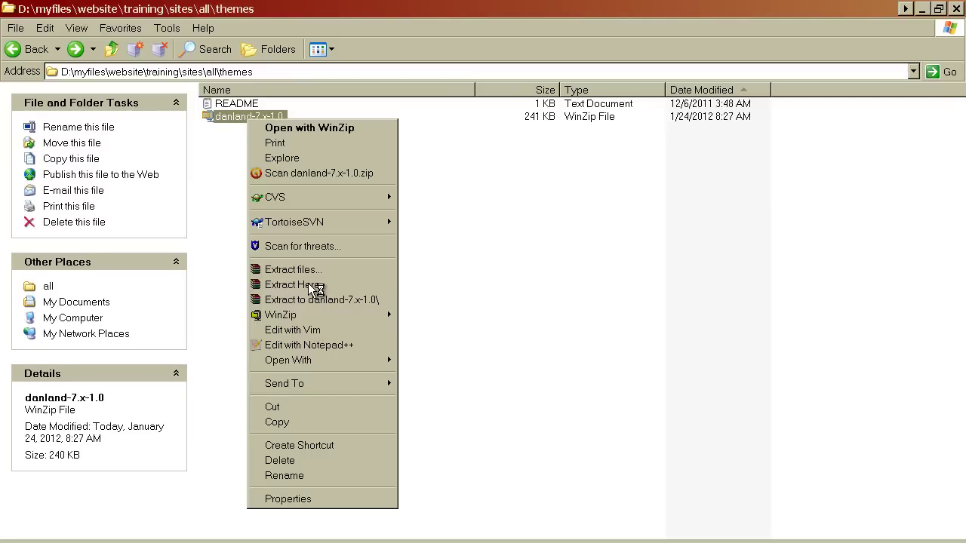
click(313, 285)
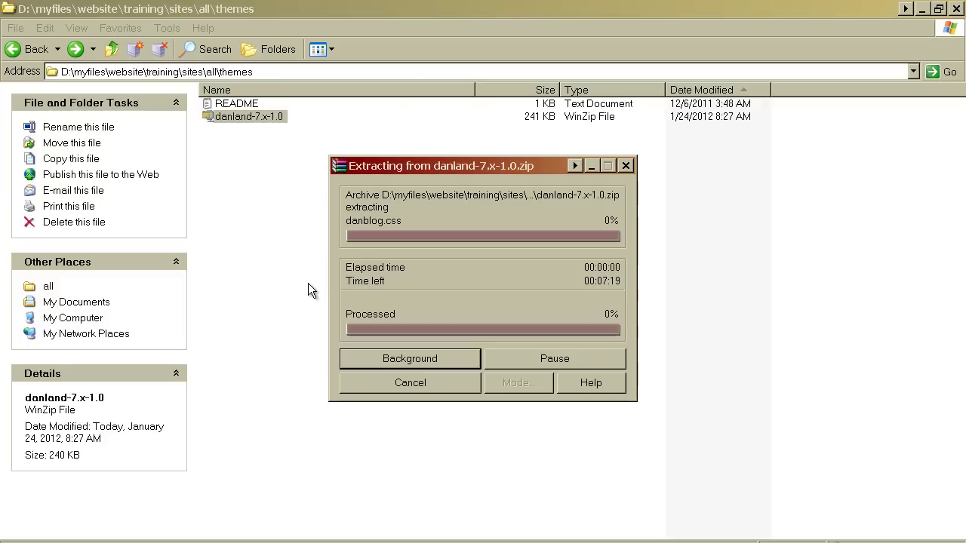
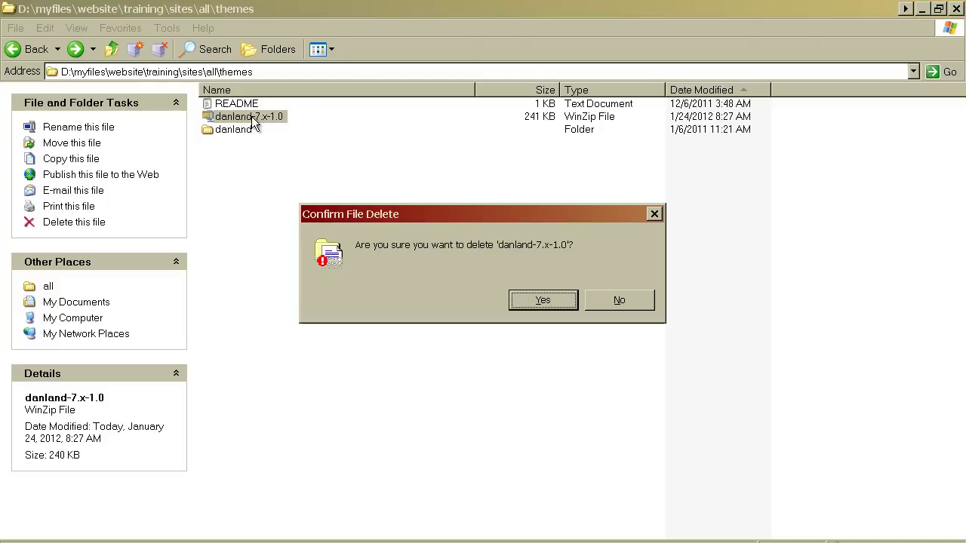
key(Return)
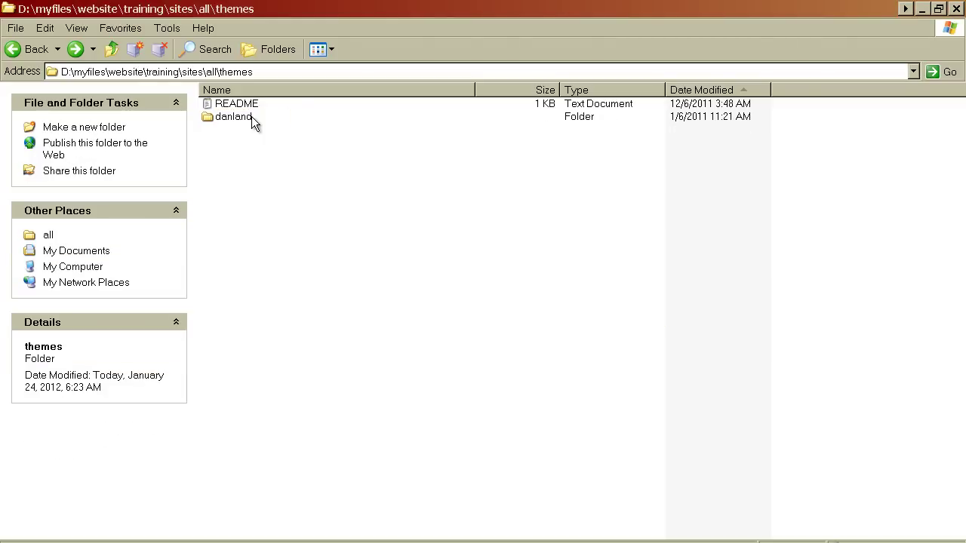
Step: Go up to the training root folder, examine its core folders, and look inside the core themes folder before returning
key(BackSpace)
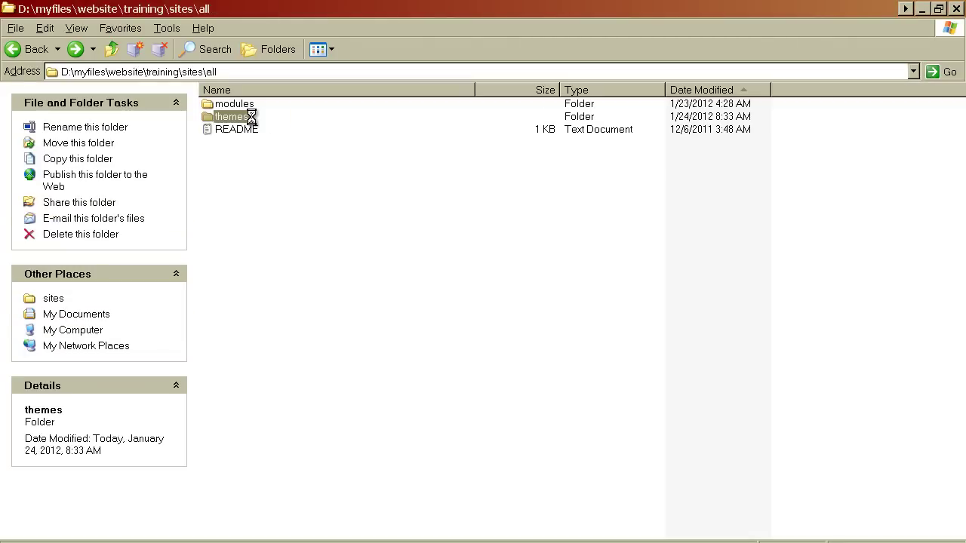
key(BackSpace)
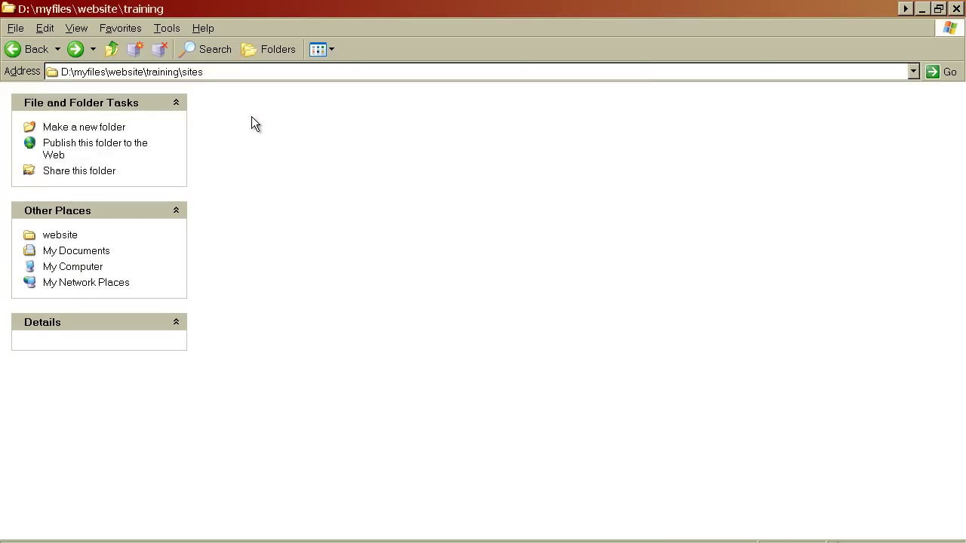
key(Up)
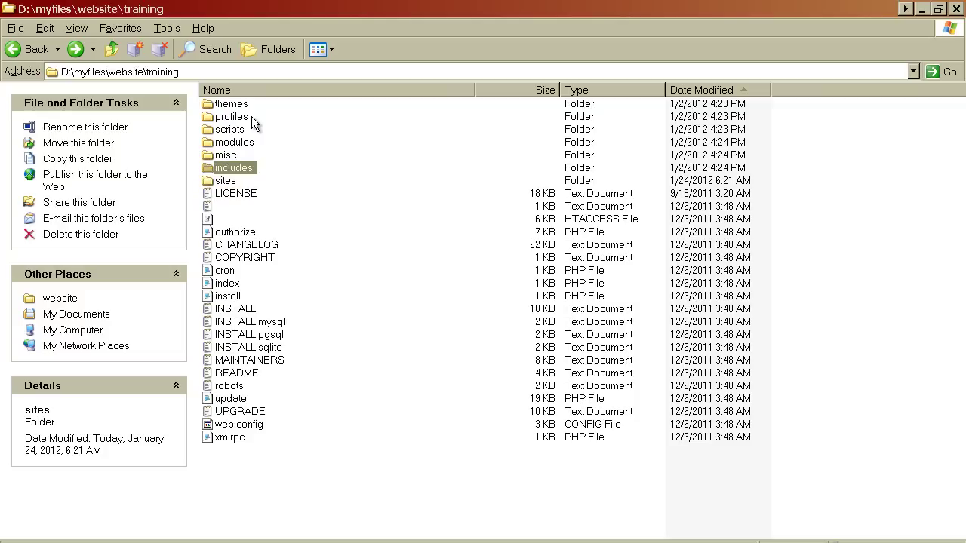
key(Up)
key(Up)
key(Up)
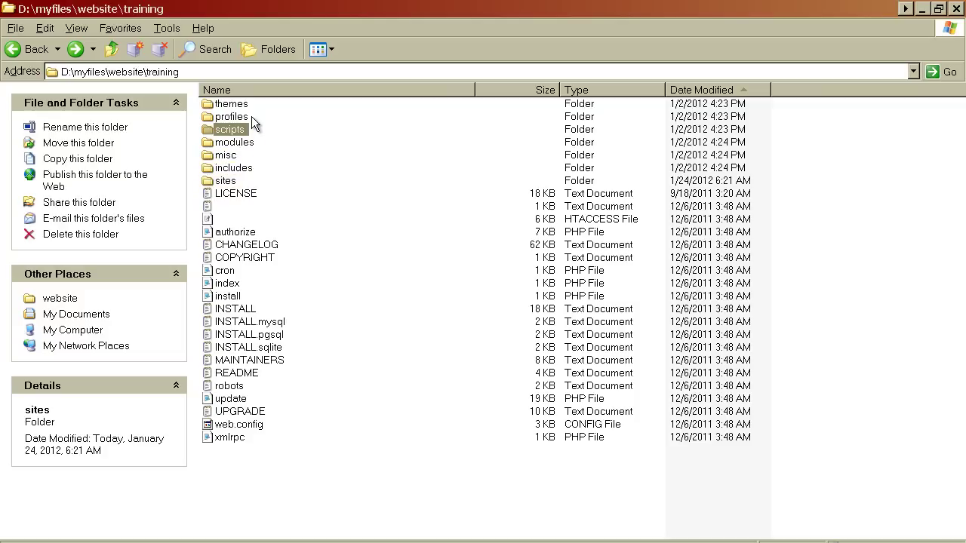
key(Up)
key(Up)
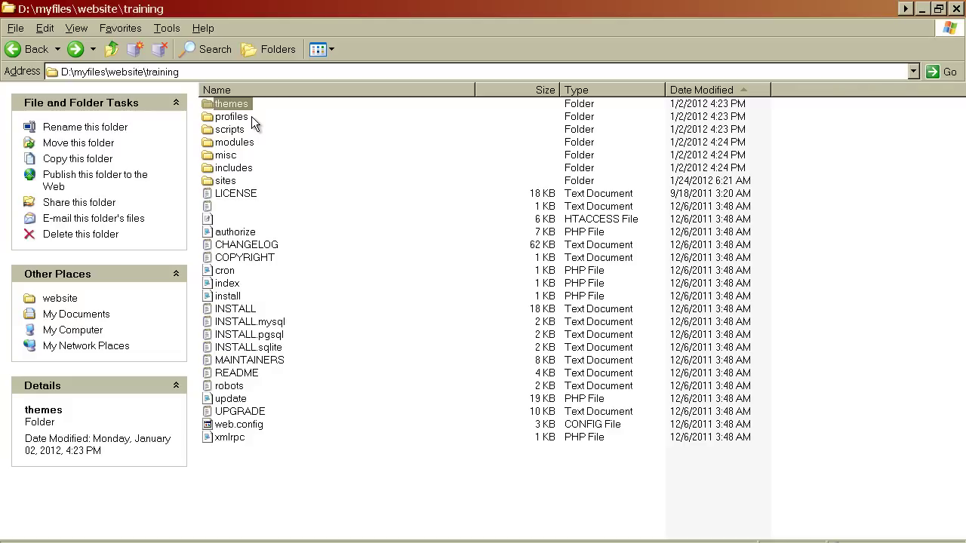
key(Down)
key(Down)
key(Down)
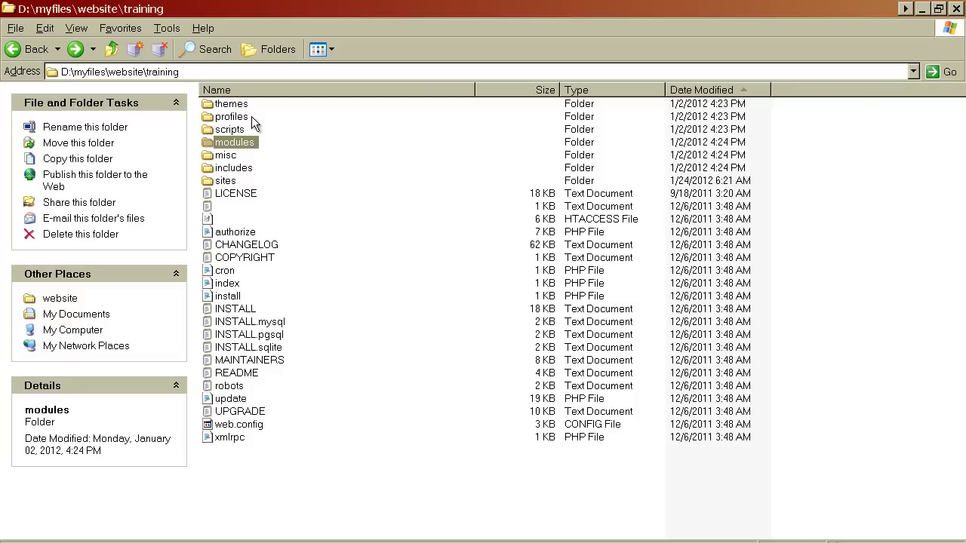
key(Up)
key(Up)
key(Up)
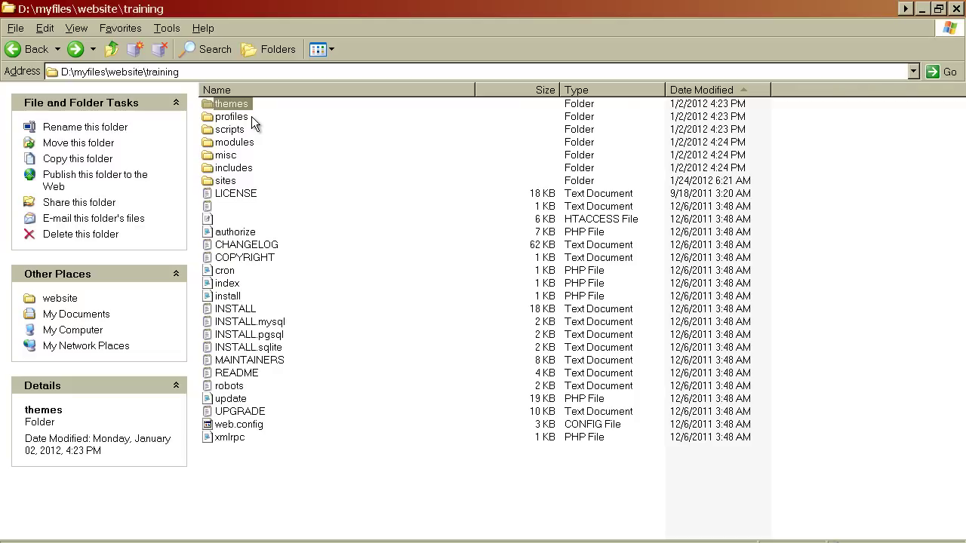
key(Return)
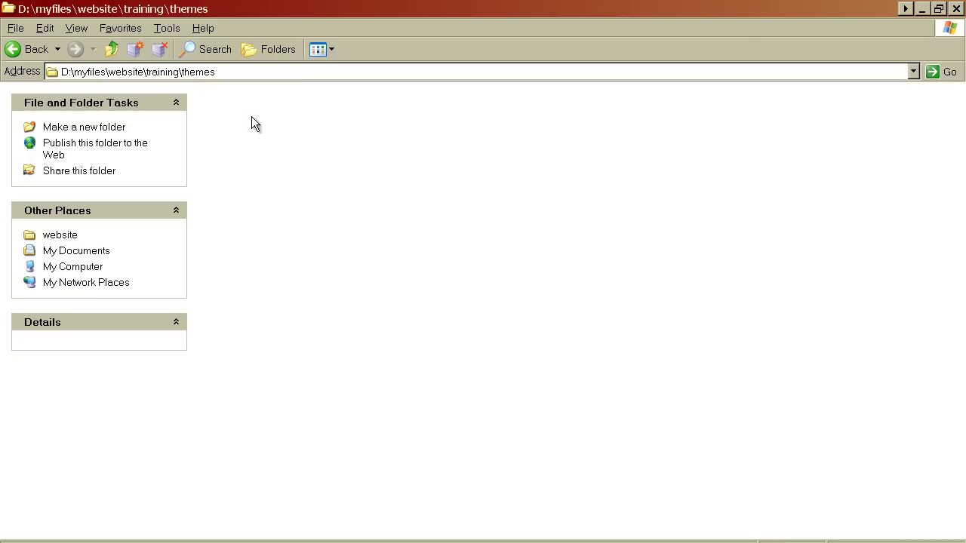
key(alt+Left)
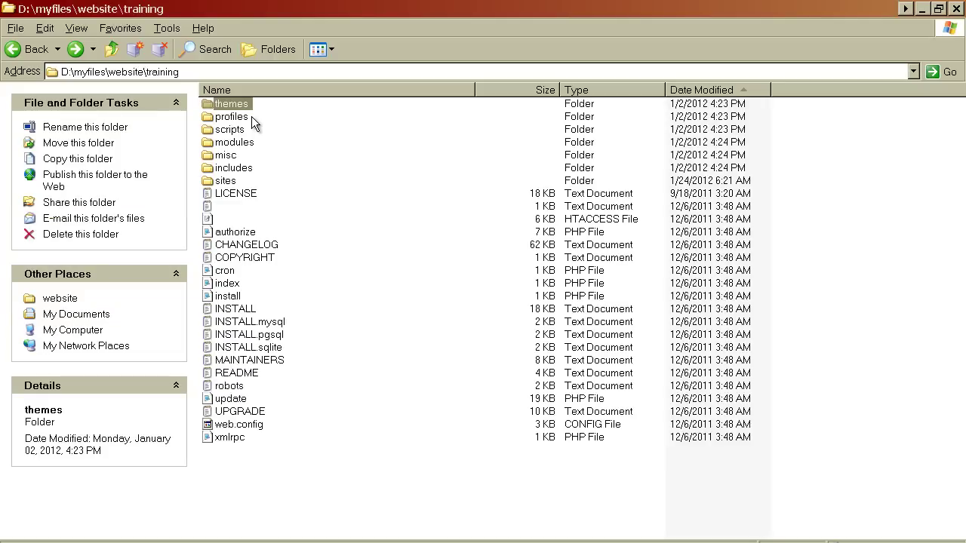
Step: Go through the remaining root folders down to sites and reopen the sites\all\themes folder
click(249, 117)
key(Down)
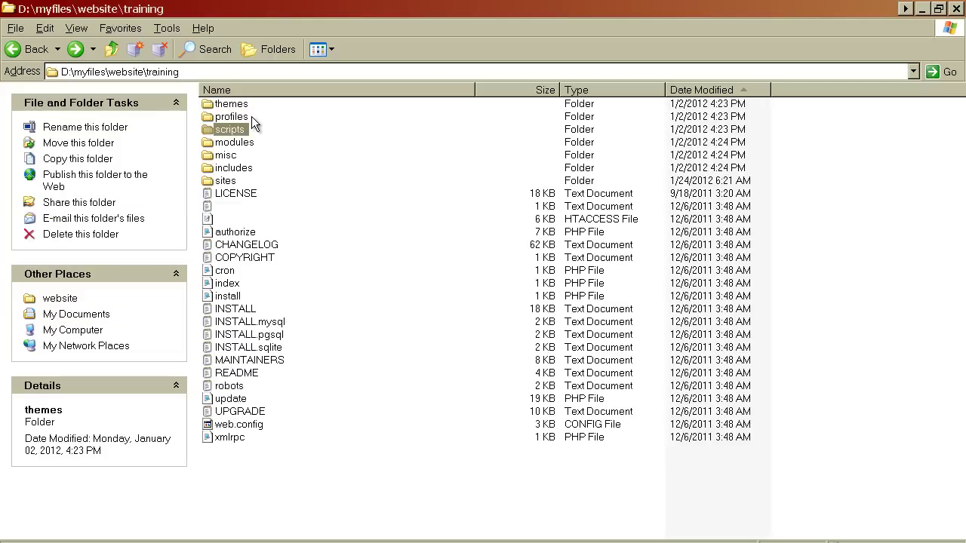
key(Down)
key(Down)
key(Down)
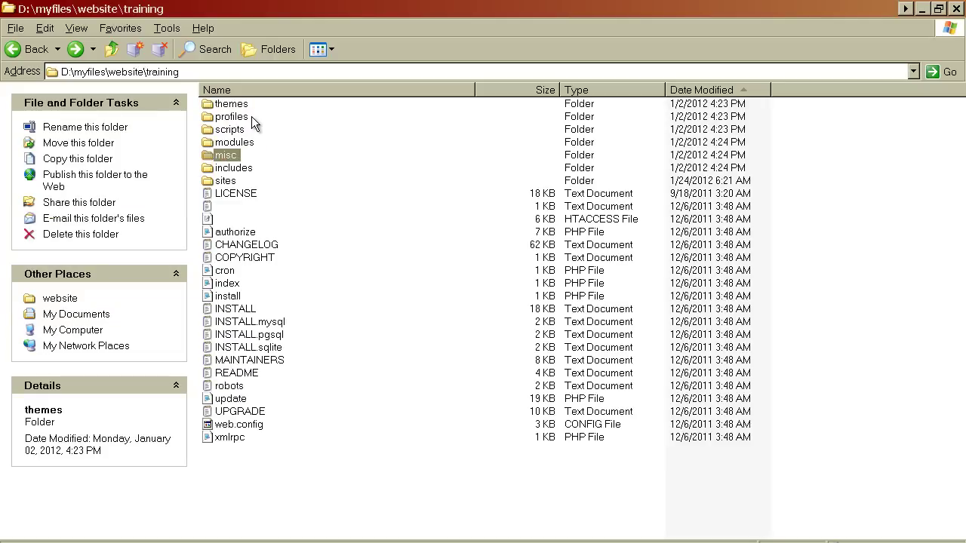
key(Down)
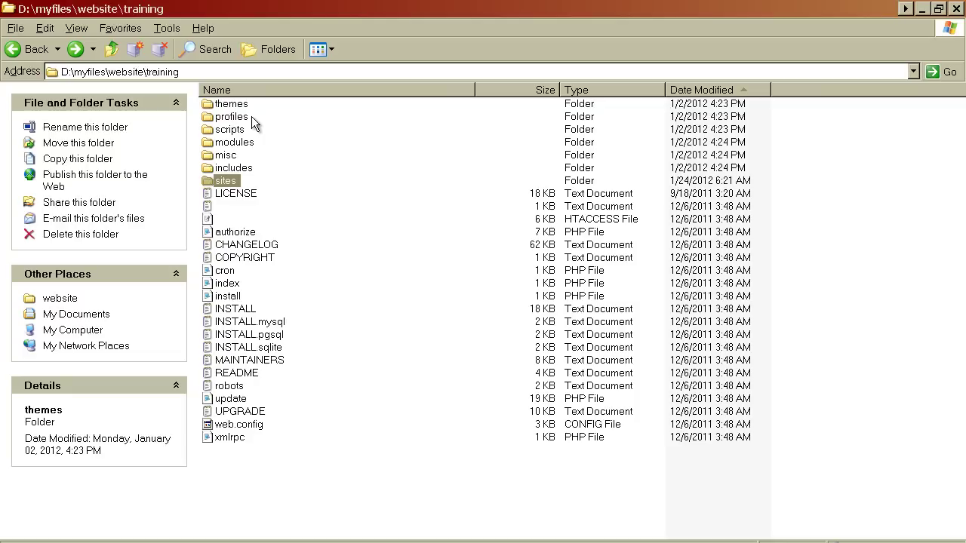
key(Down)
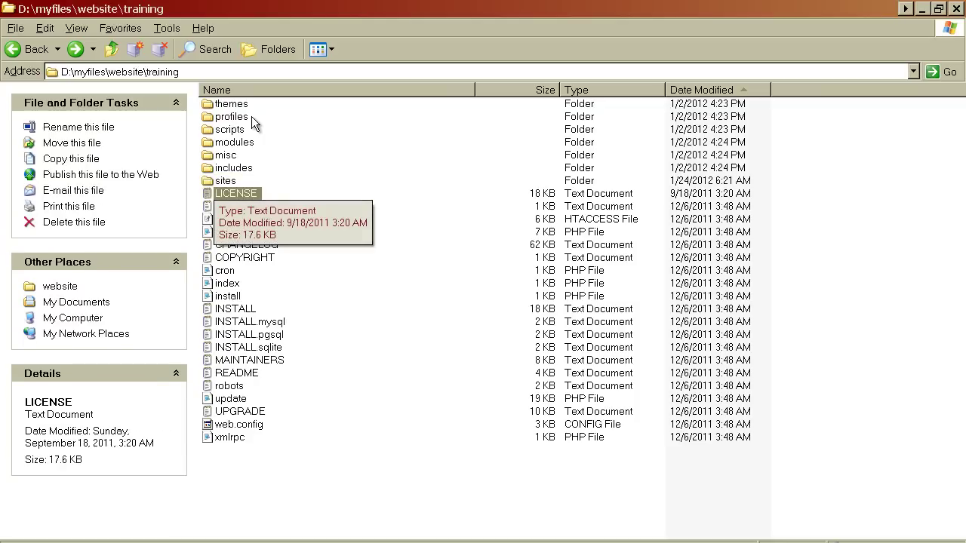
key(Up)
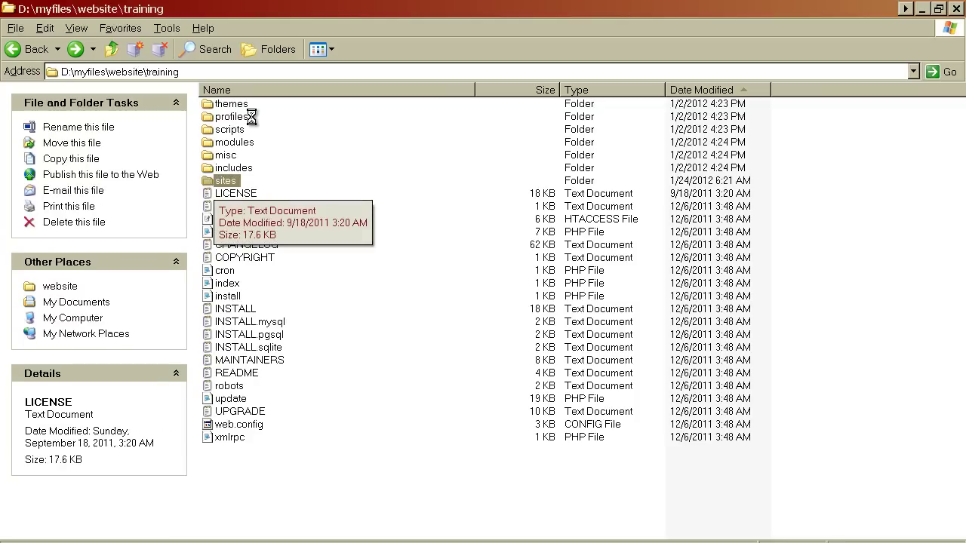
key(Return)
click(251, 117)
key(Up)
key(Return)
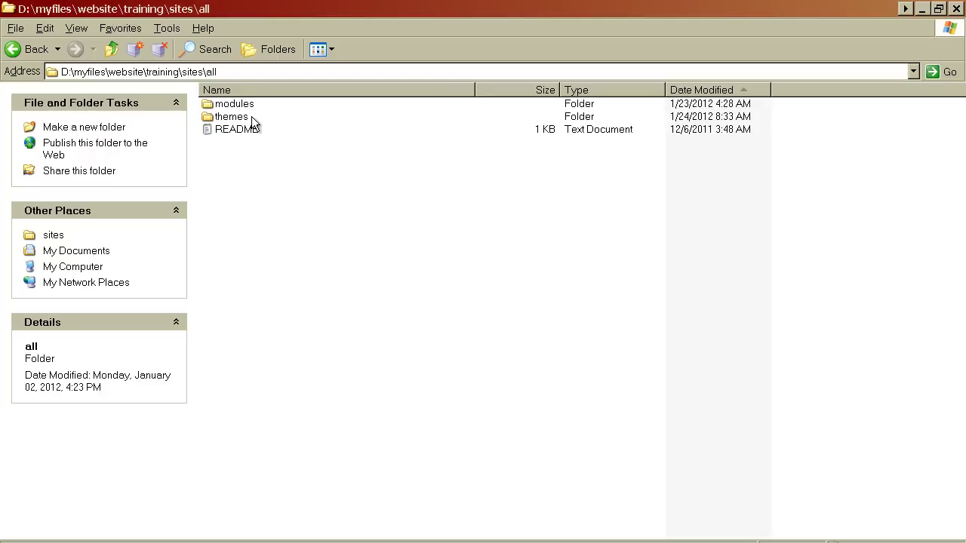
click(254, 123)
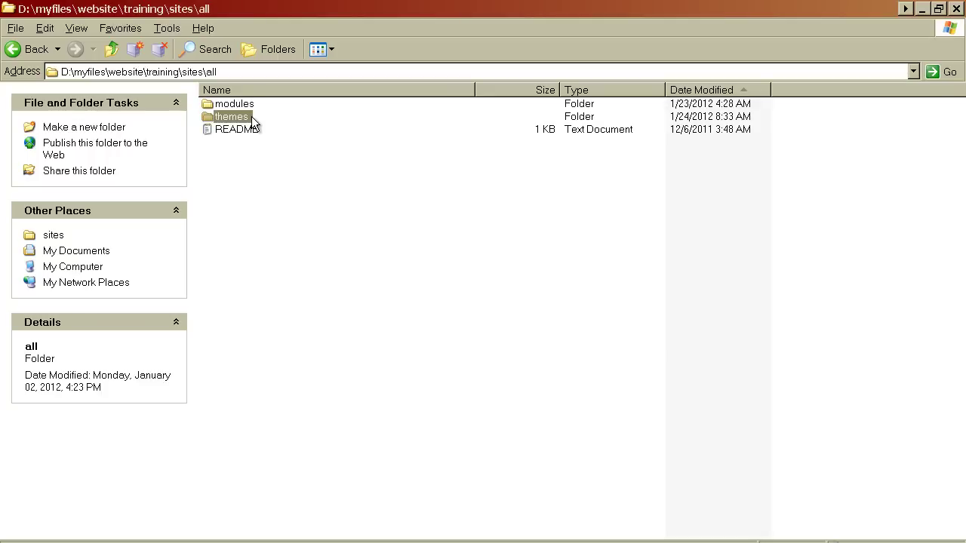
key(Up)
key(Down)
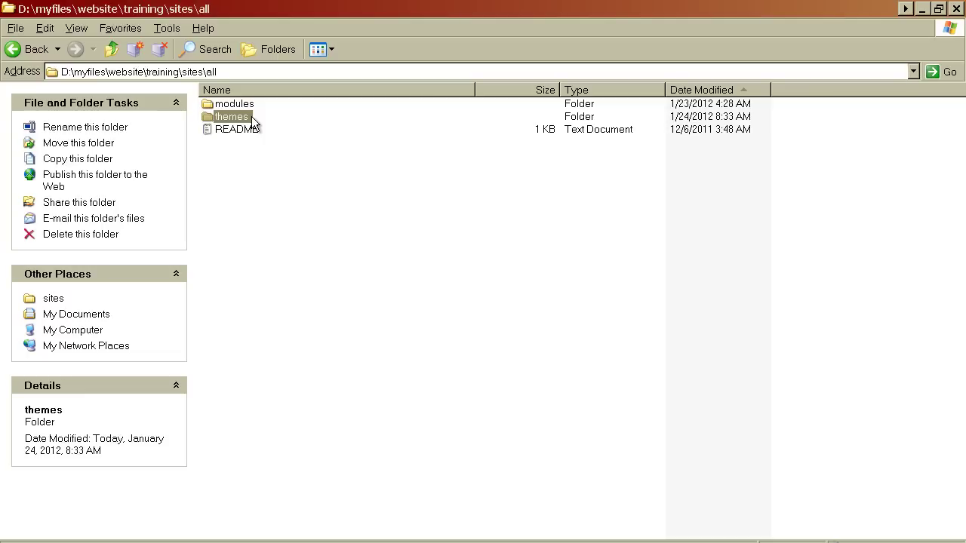
double_click(251, 118)
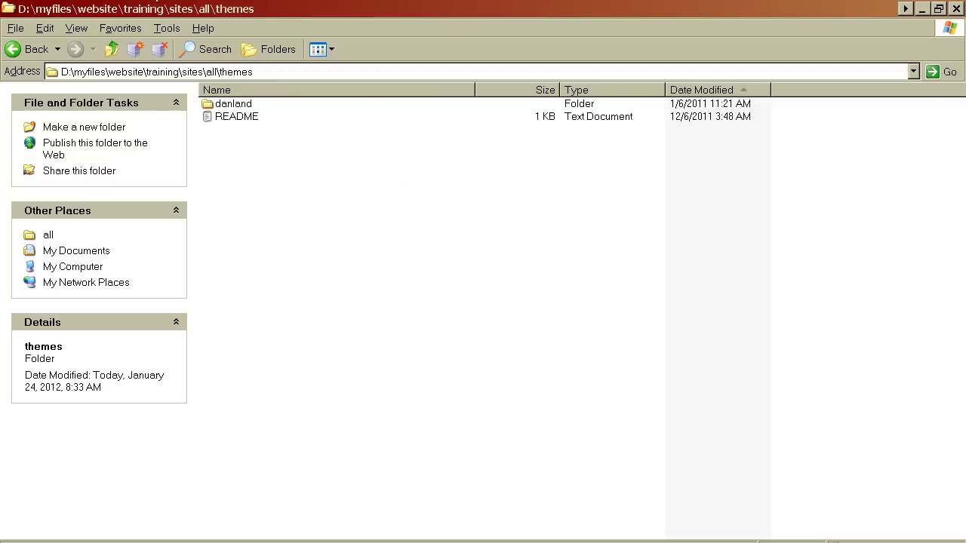
Step: Switch to Firefox, open the training site's theme list, and enable Danblog 7.x-1.0 as the default theme
key(alt+Tab)
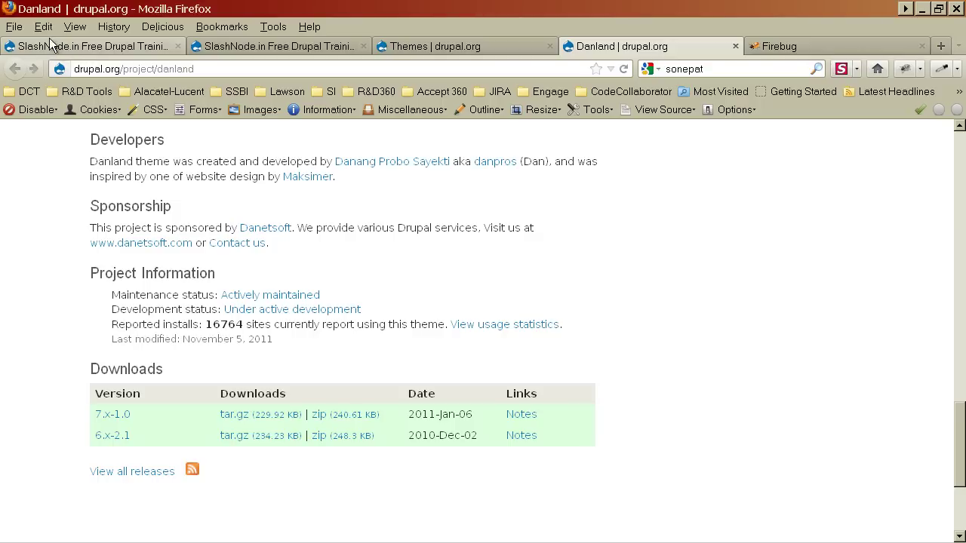
click(87, 46)
click(228, 137)
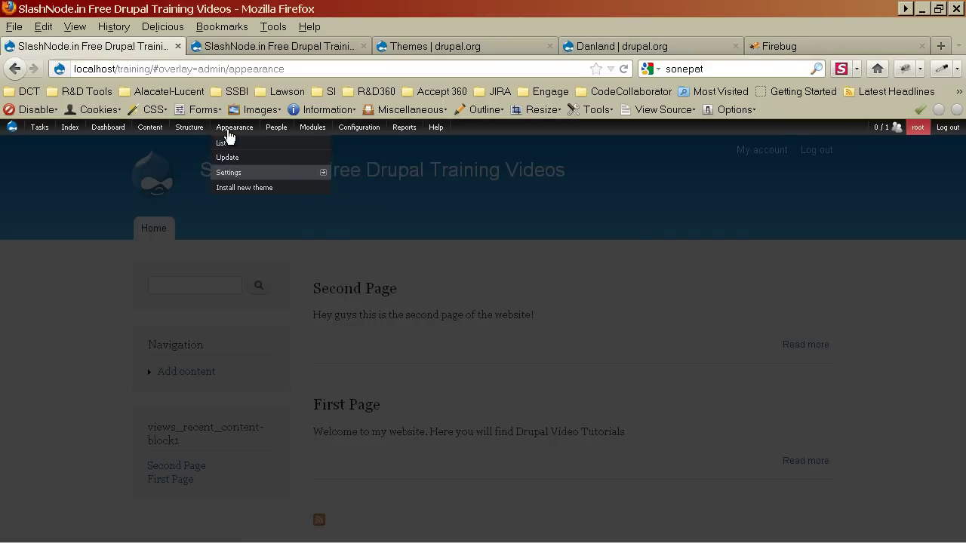
scroll(552, 322, down, 10)
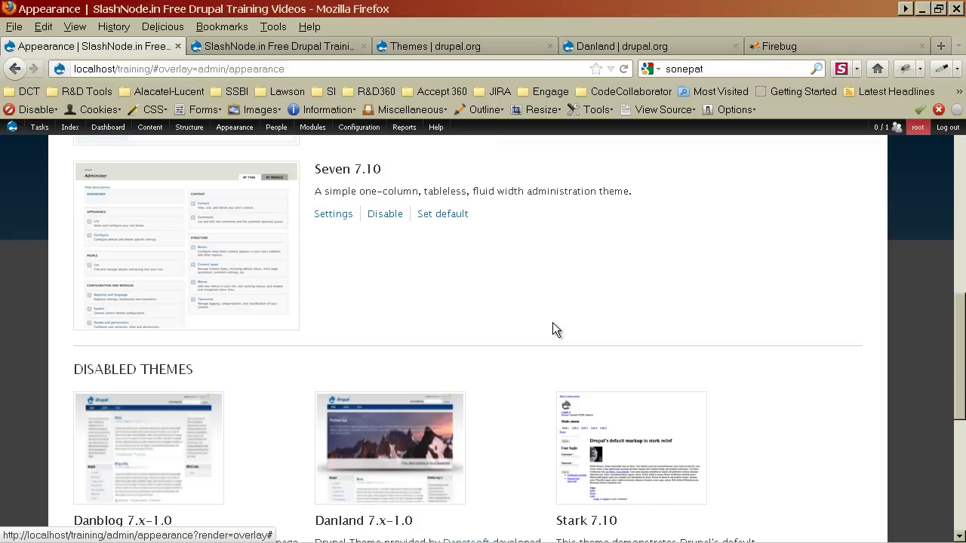
scroll(232, 394, down, 5)
scroll(232, 392, up, 5)
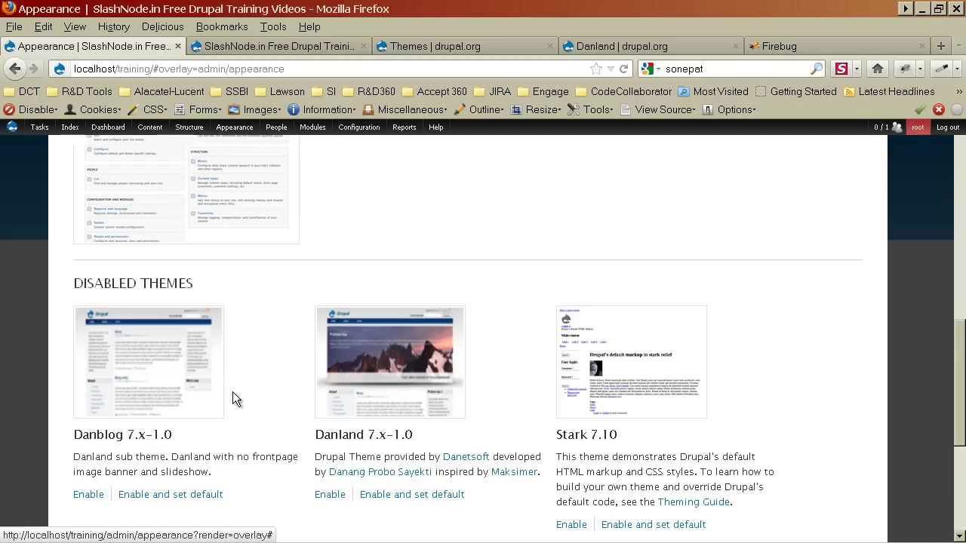
scroll(232, 392, down, 2)
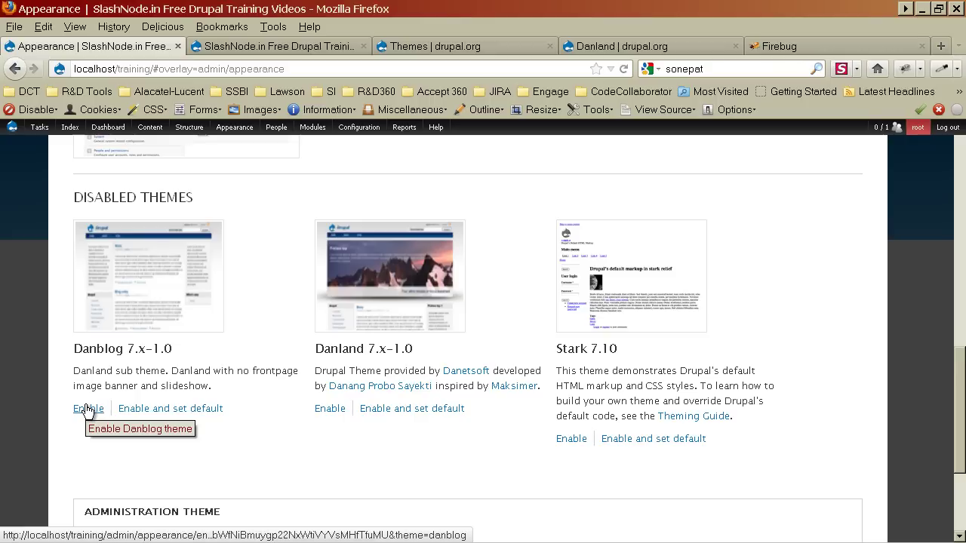
click(151, 414)
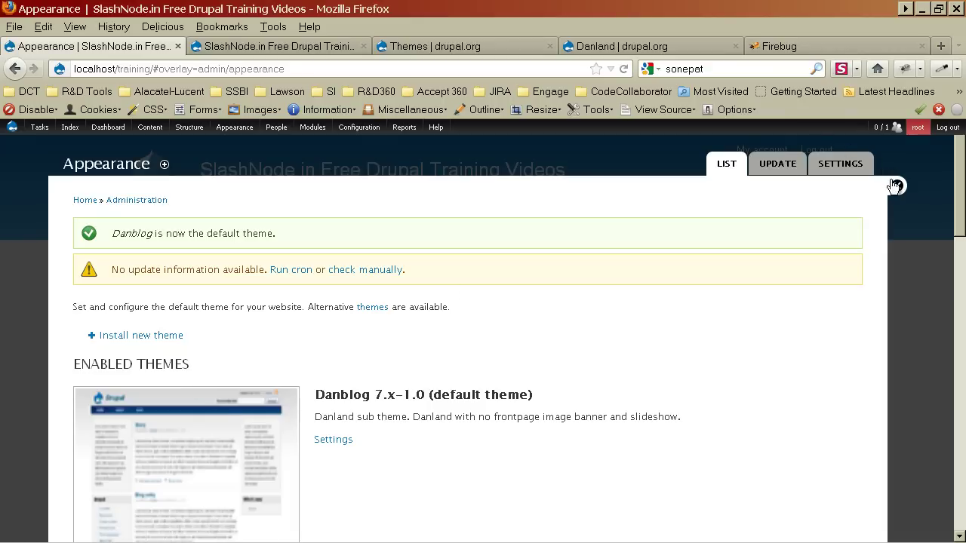
Step: Review the enabled and disabled themes, highlighting part of Danblog's name and its description about the missing banner and slideshow
scroll(510, 389, down, 10)
scroll(510, 385, down, 5)
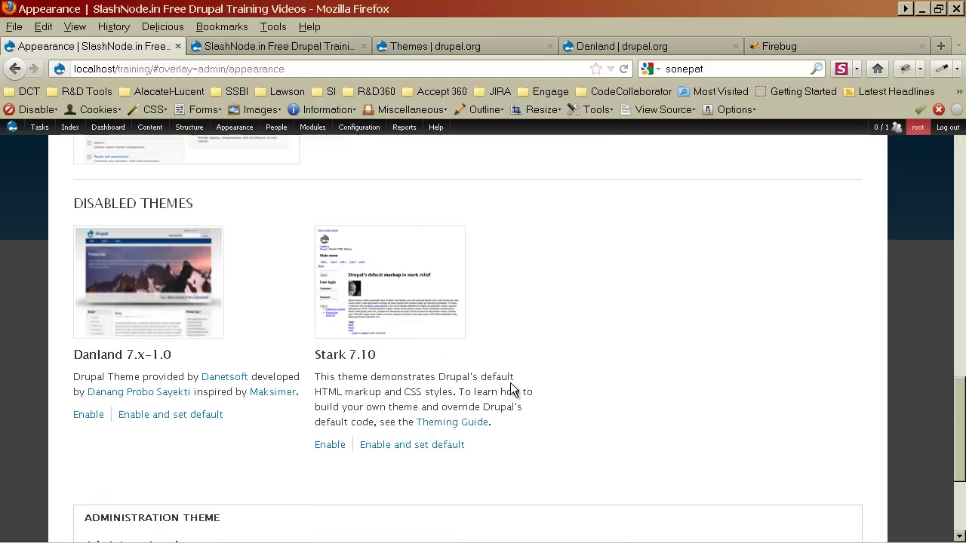
scroll(511, 385, up, 4)
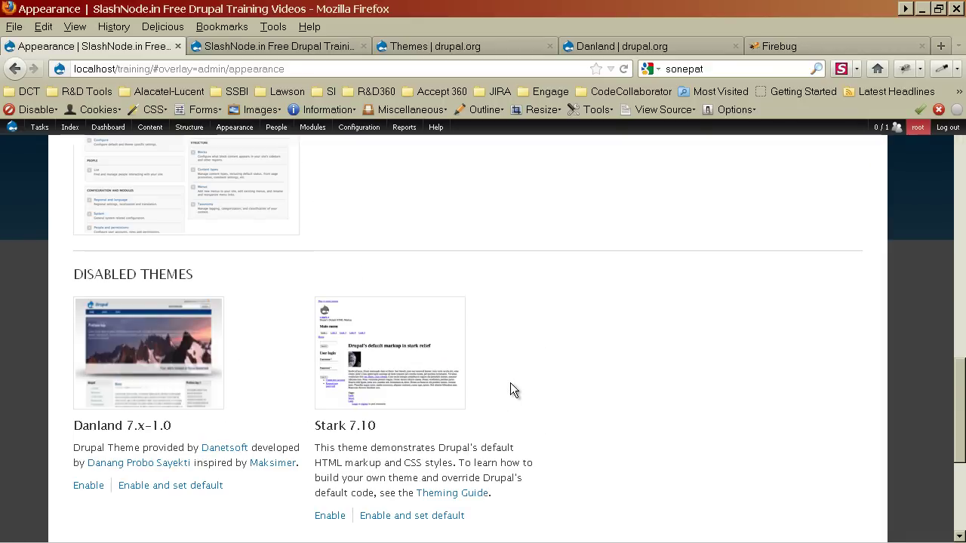
scroll(510, 382, up, 12)
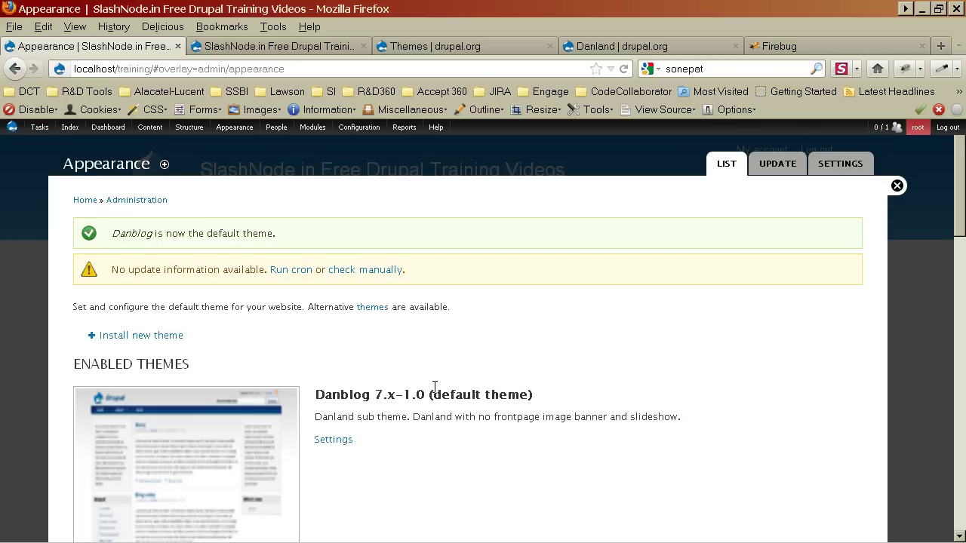
drag(341, 397, 328, 399)
scroll(328, 401, down, 5)
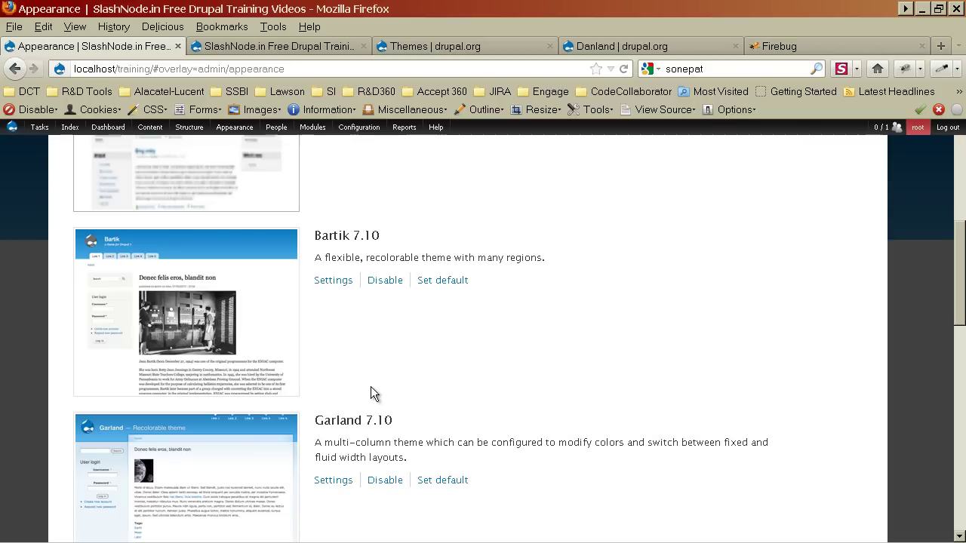
scroll(402, 378, up, 4)
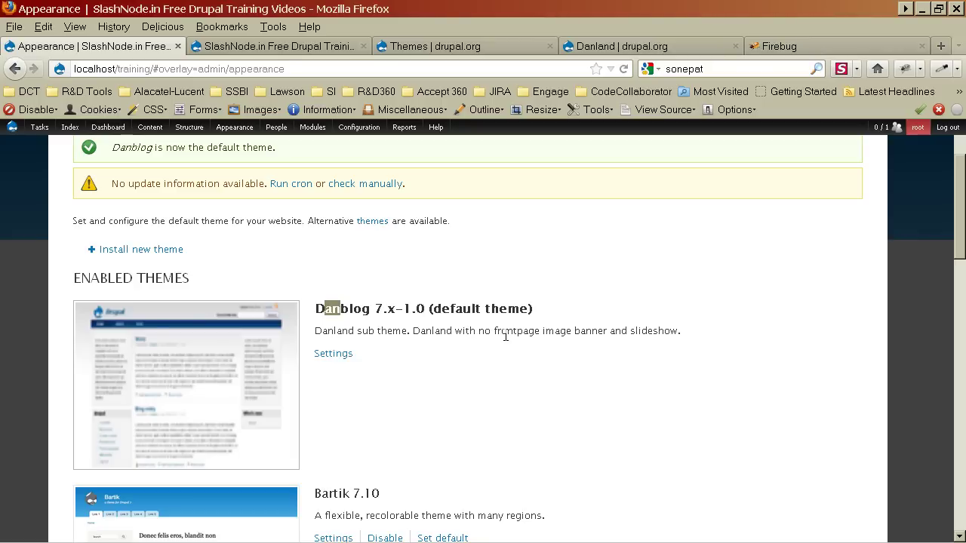
drag(654, 333, 582, 332)
Step: Enable Danland 7.x-1.0 from the disabled themes and set it as the default theme
scroll(591, 332, down, 5)
scroll(591, 325, down, 10)
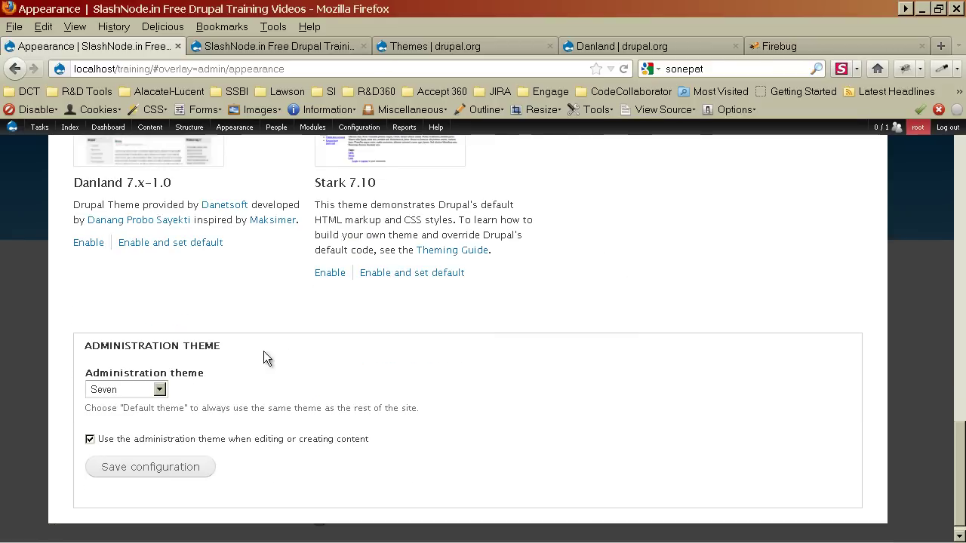
click(178, 243)
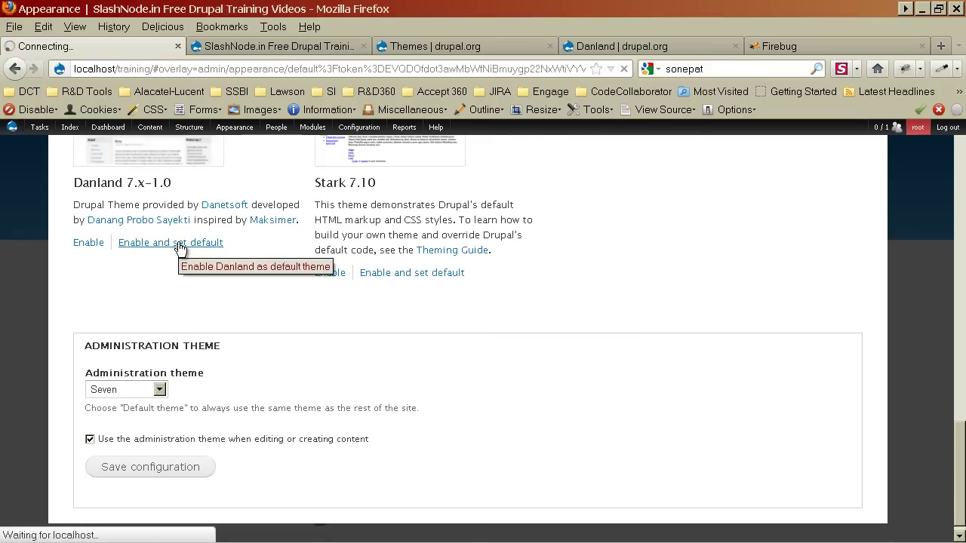
scroll(178, 243, up, 4)
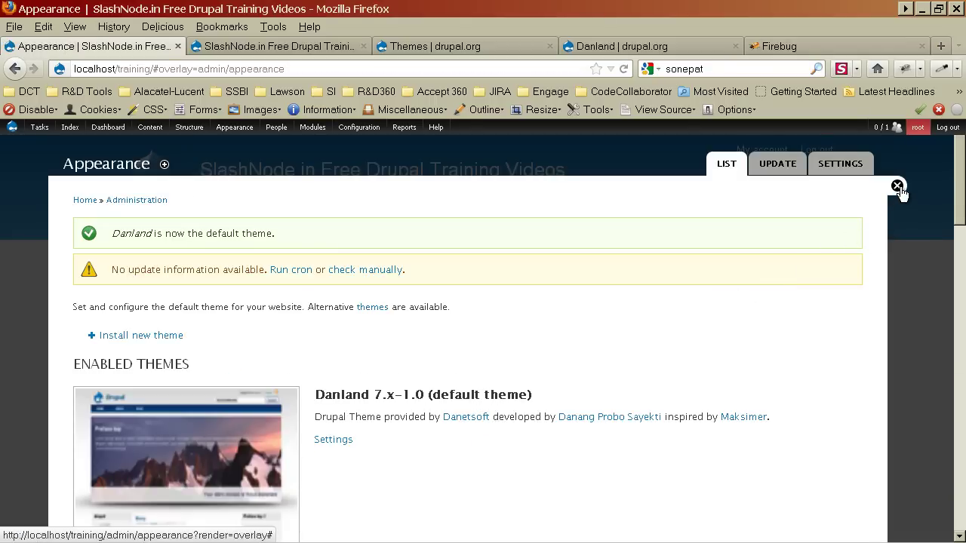
Step: Close the appearance overlay and look over the site's front page, from the image banner down to the footer
click(897, 186)
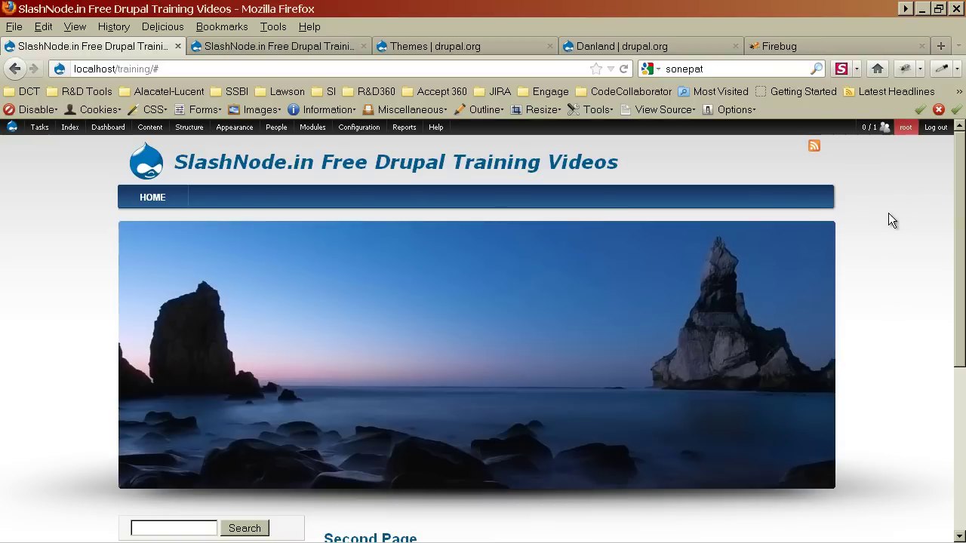
scroll(888, 213, down, 6)
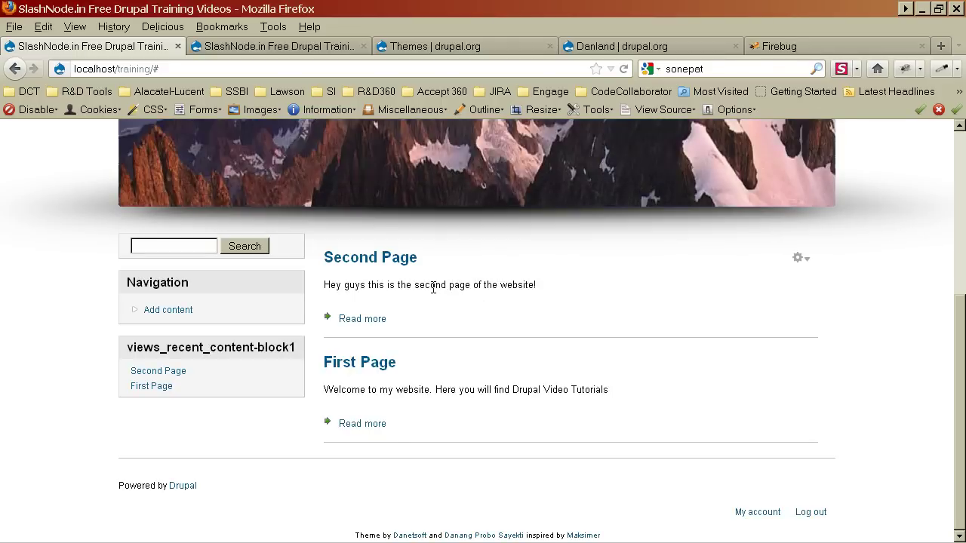
scroll(433, 288, up, 6)
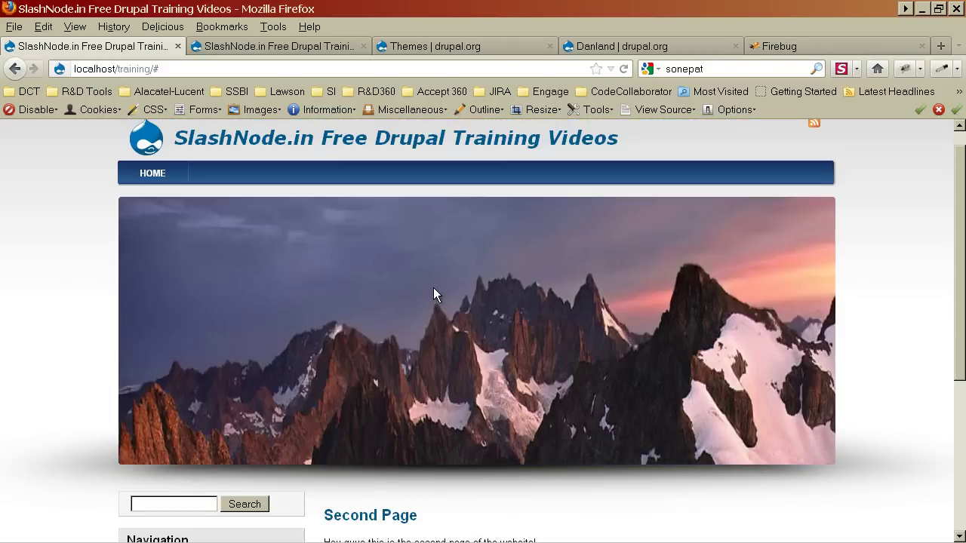
Step: Look over the front page with the Danland theme and inspect the Second Page title with Firebug
scroll(433, 287, down, 6)
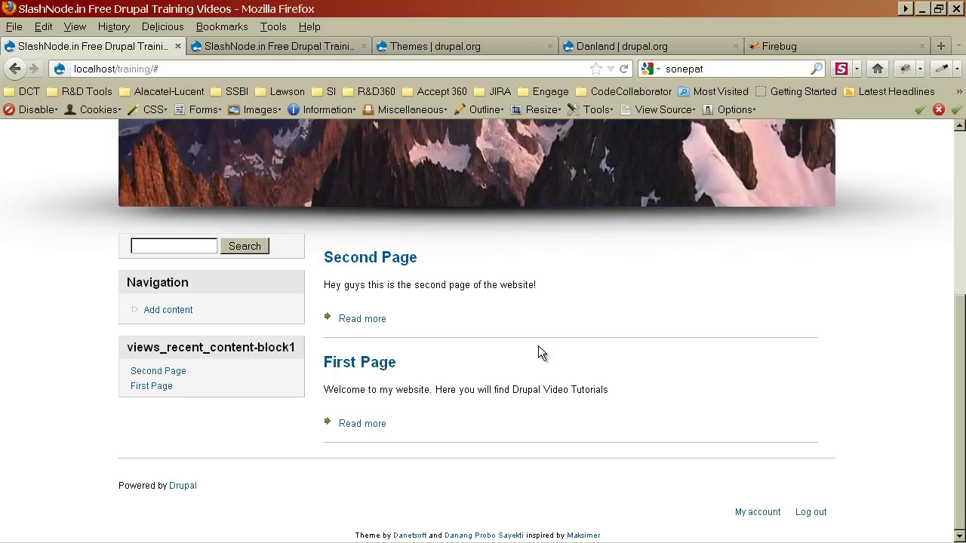
scroll(537, 346, up, 5)
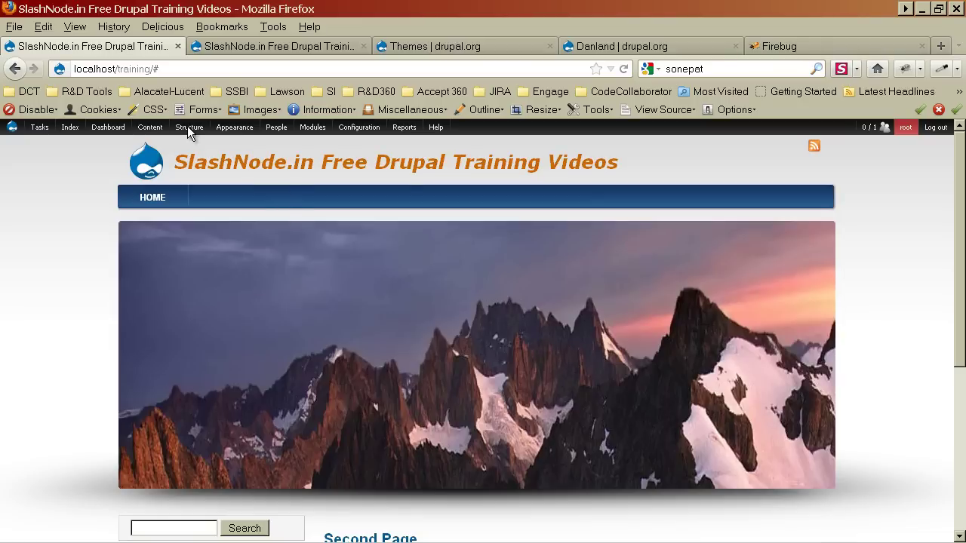
mouse_move(199, 132)
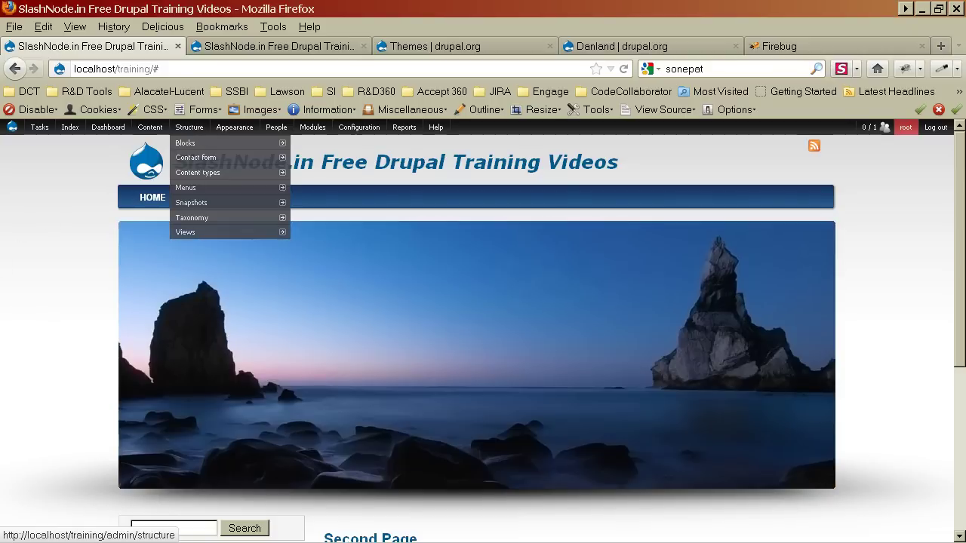
scroll(59, 287, down, 5)
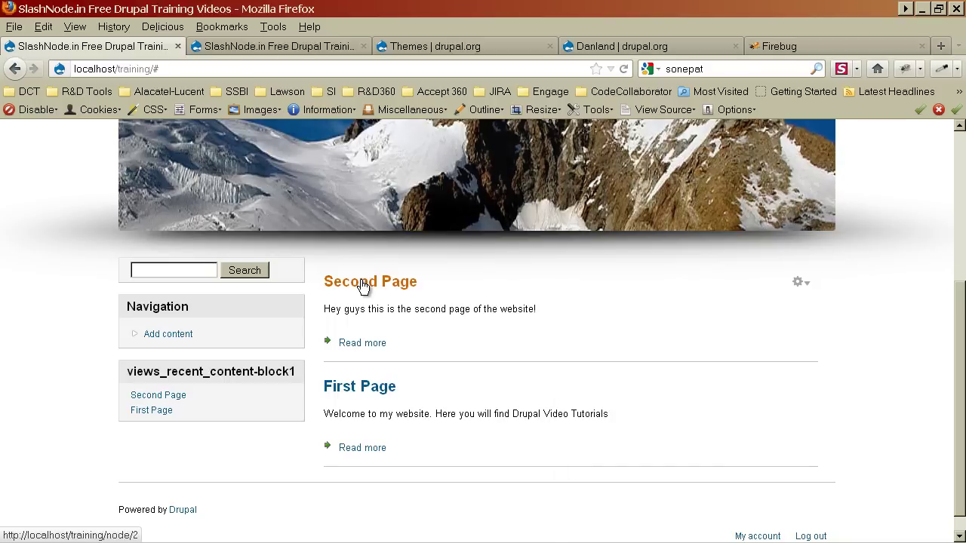
right_click(363, 285)
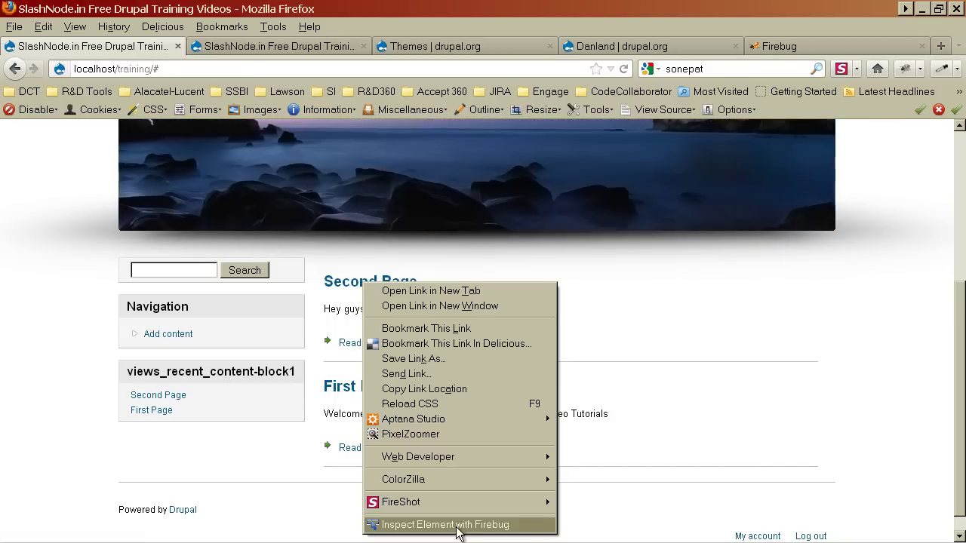
click(455, 525)
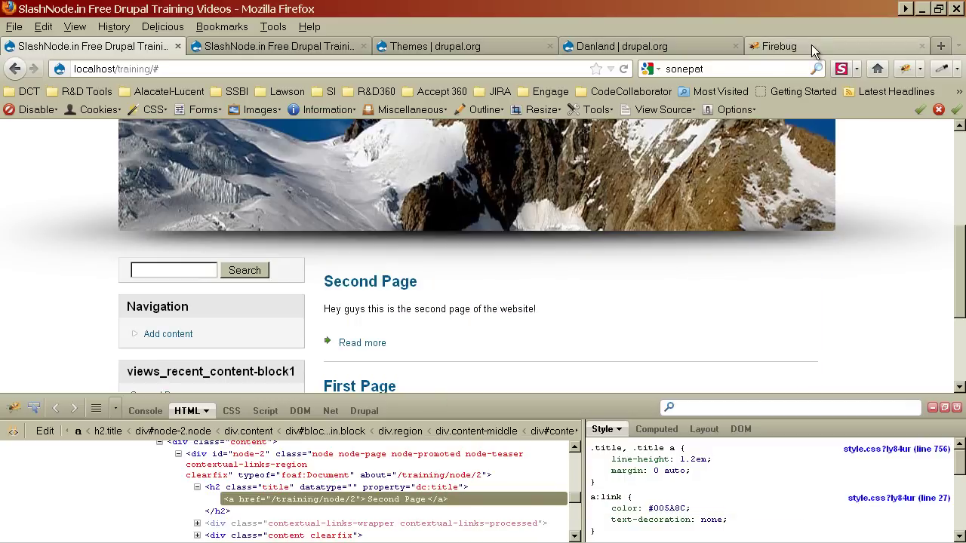
Step: View the Firebug website in its open tab, return to the training site, and close the Firebug panel
click(809, 46)
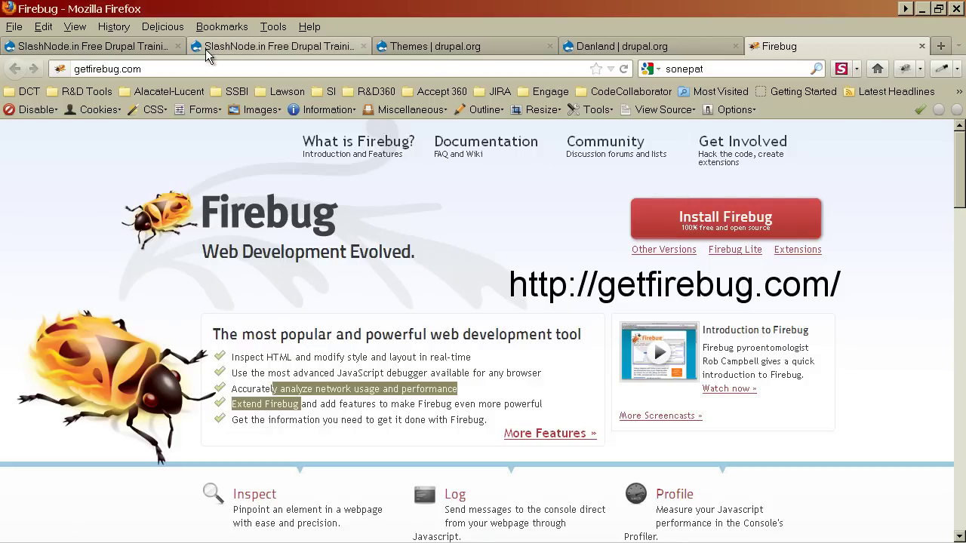
click(119, 39)
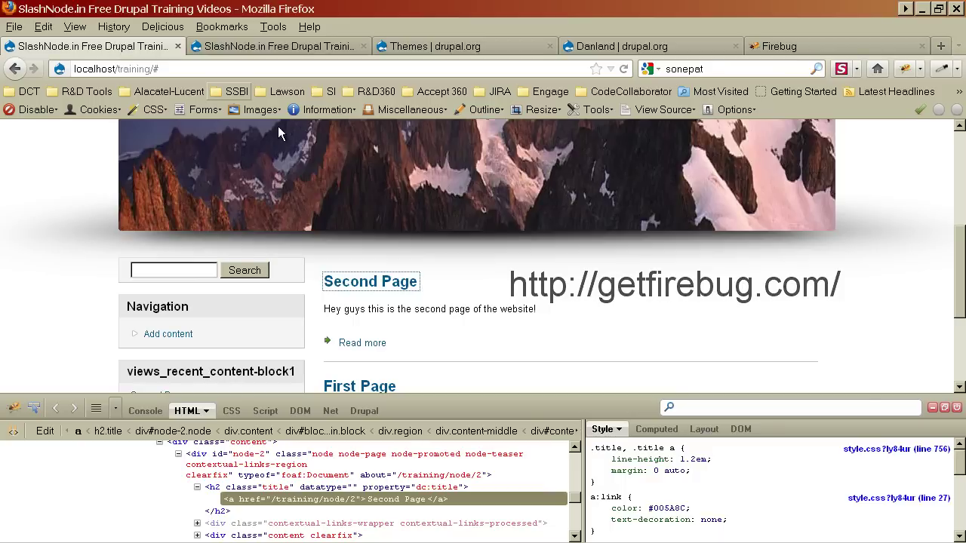
click(956, 407)
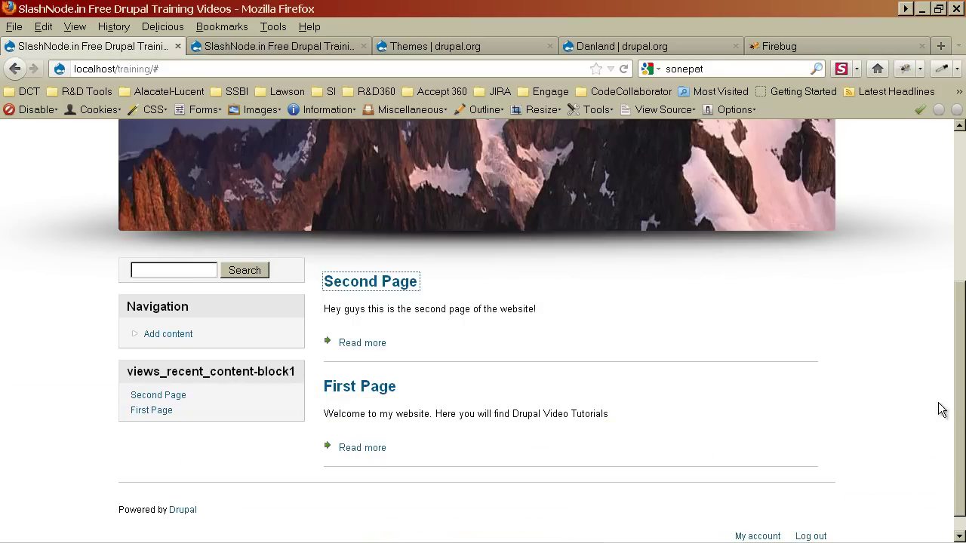
Step: Inspect the Second Page title with Firebug again and enlarge the Firebug panel upward
right_click(375, 284)
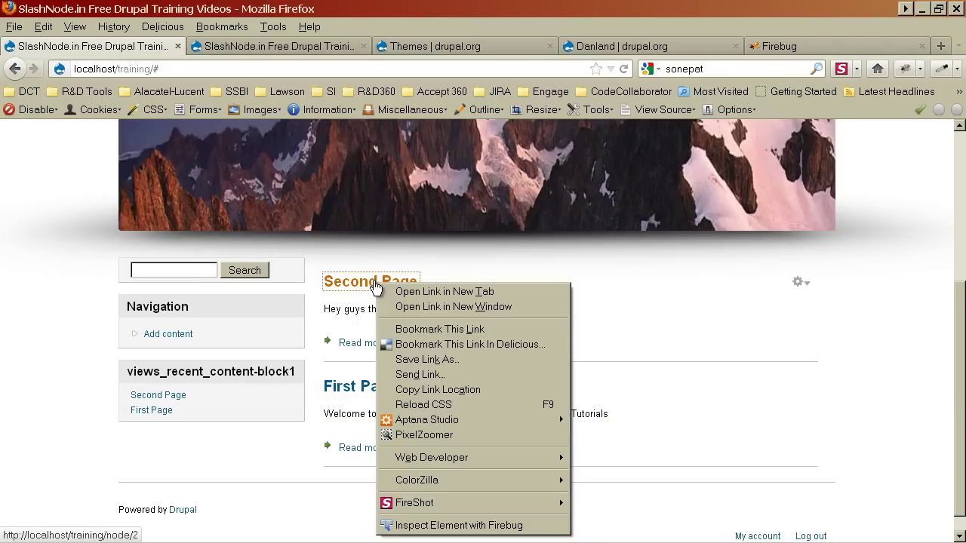
click(419, 526)
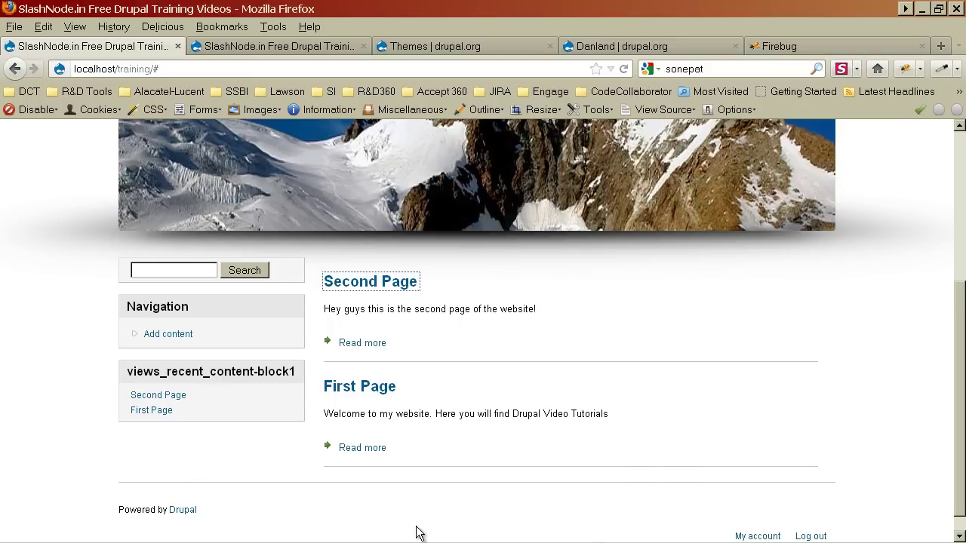
drag(422, 398, 423, 344)
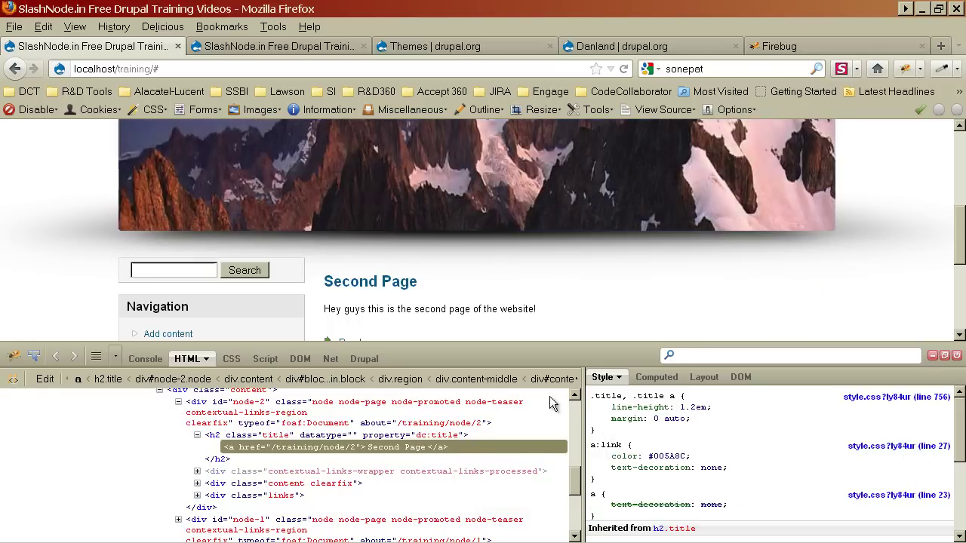
Step: Add a color declaration of #000000 after the margin in the .title, .title a rule in Firebug
click(672, 417)
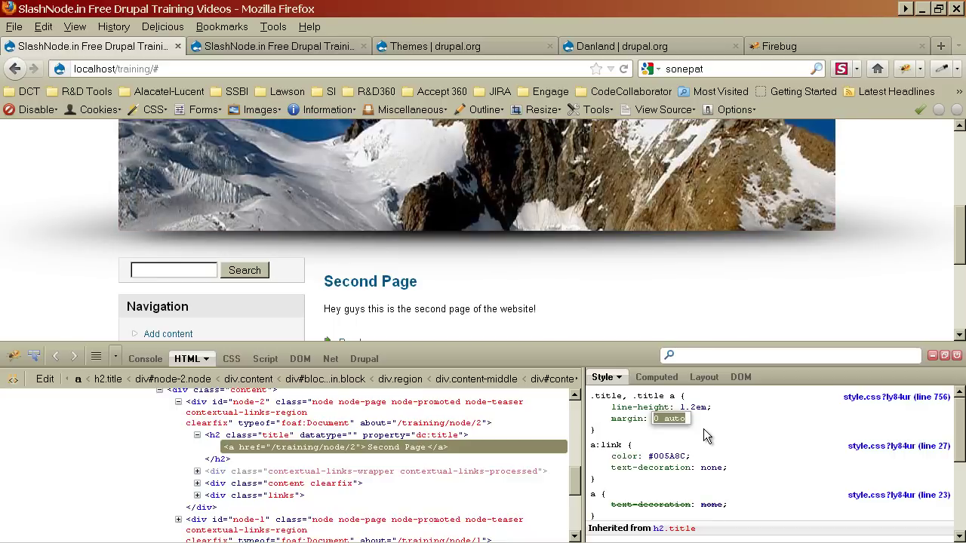
key(Return)
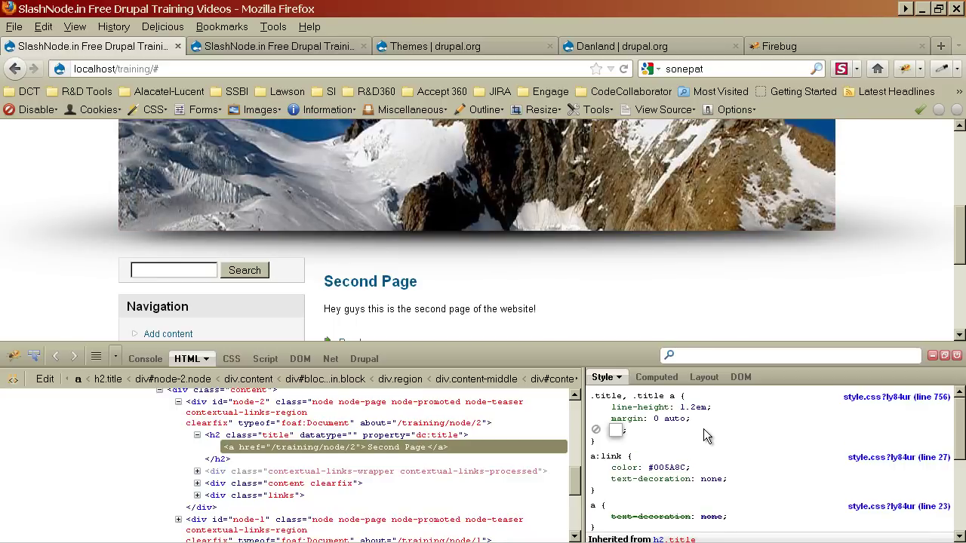
text(color)
key(Tab)
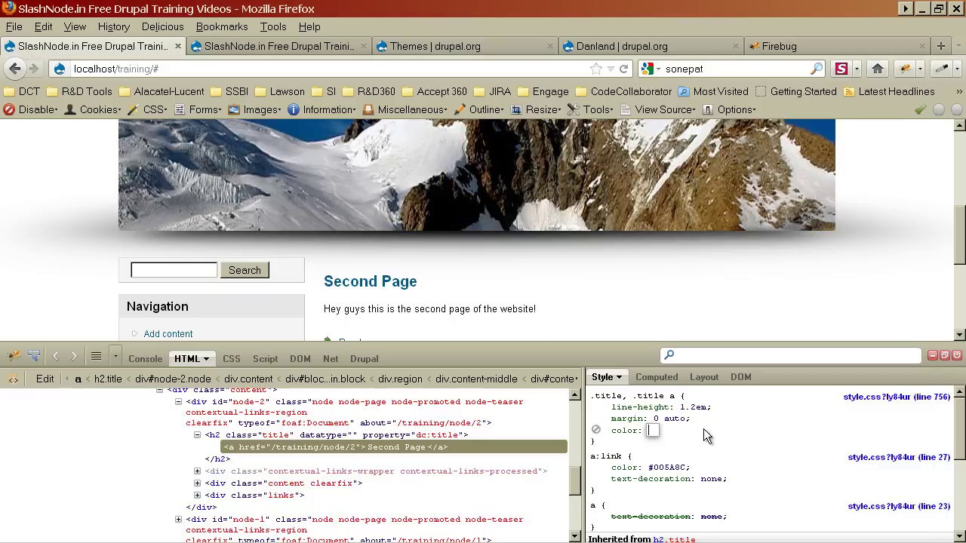
text(#000)
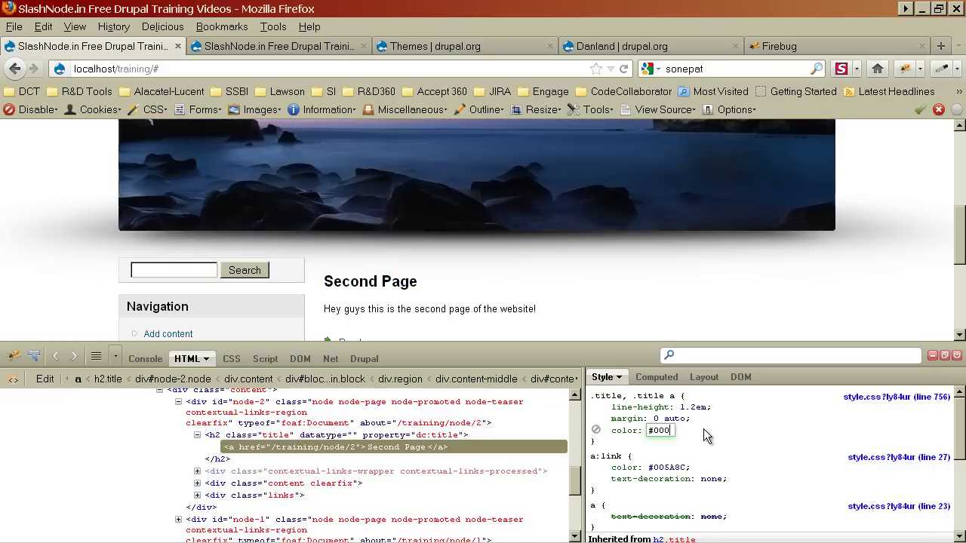
text(00)
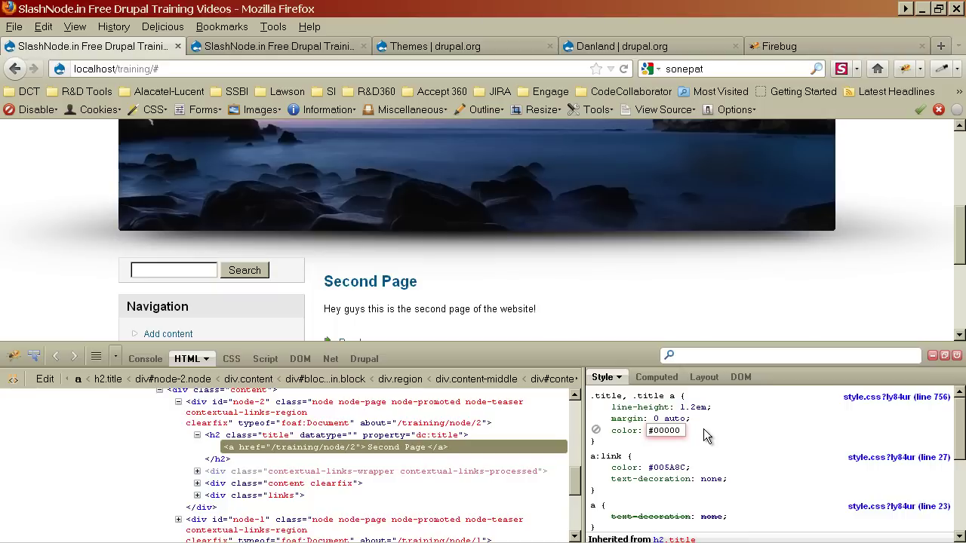
text(0)
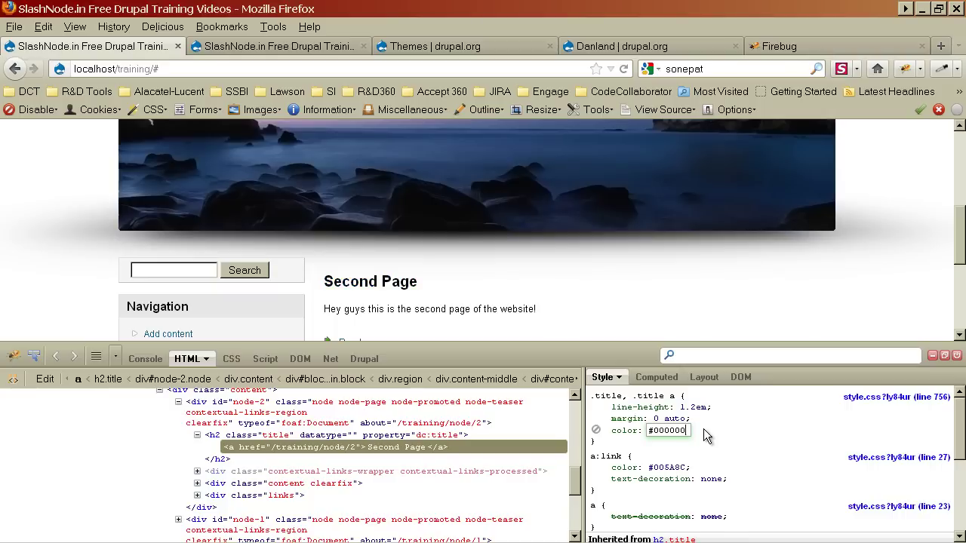
click(809, 418)
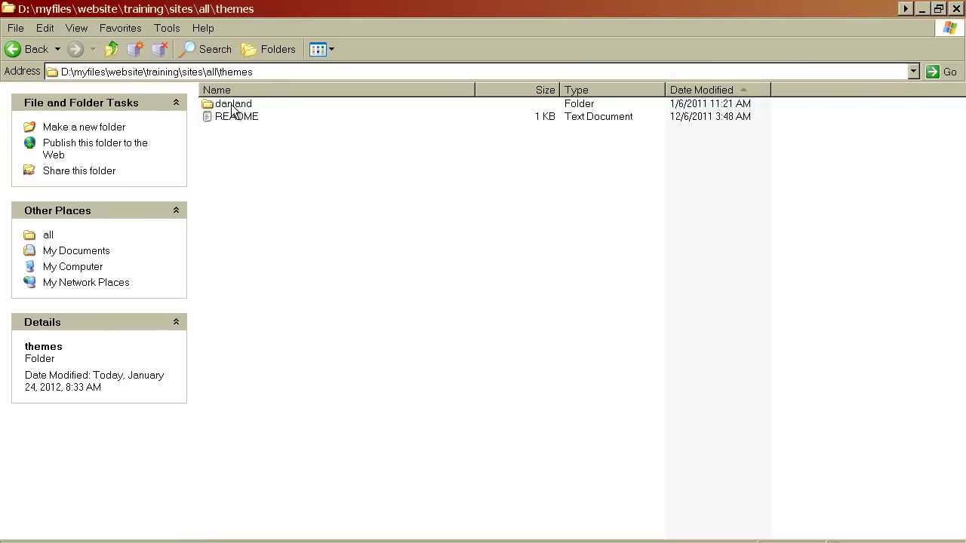
Step: Open the danland folder inside sites\all\themes in Windows Explorer and return to the training page in Firefox
double_click(230, 104)
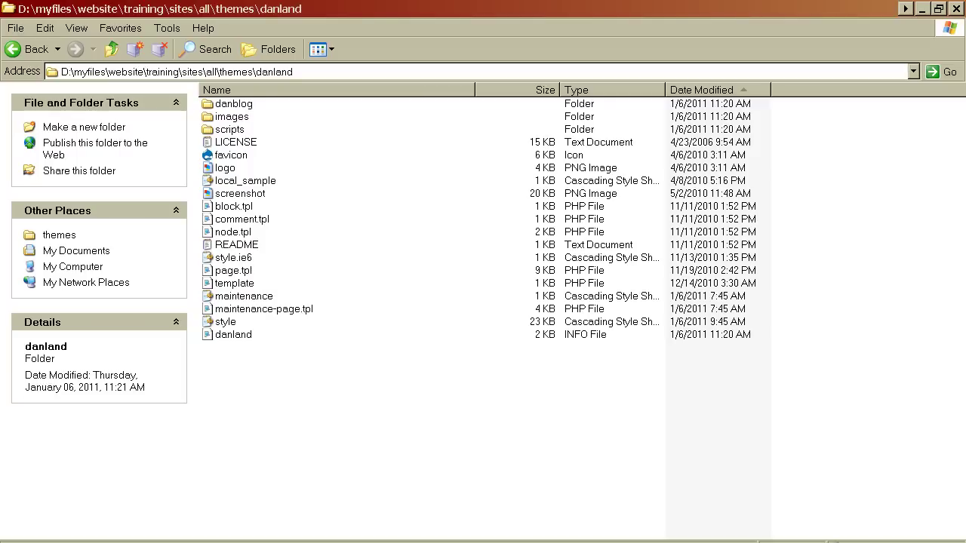
key(alt+Tab)
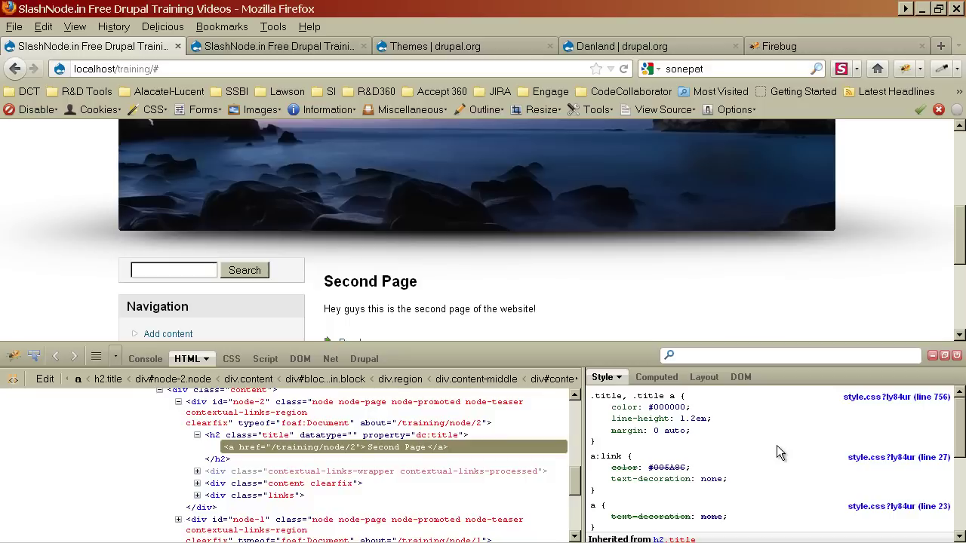
mouse_move(656, 407)
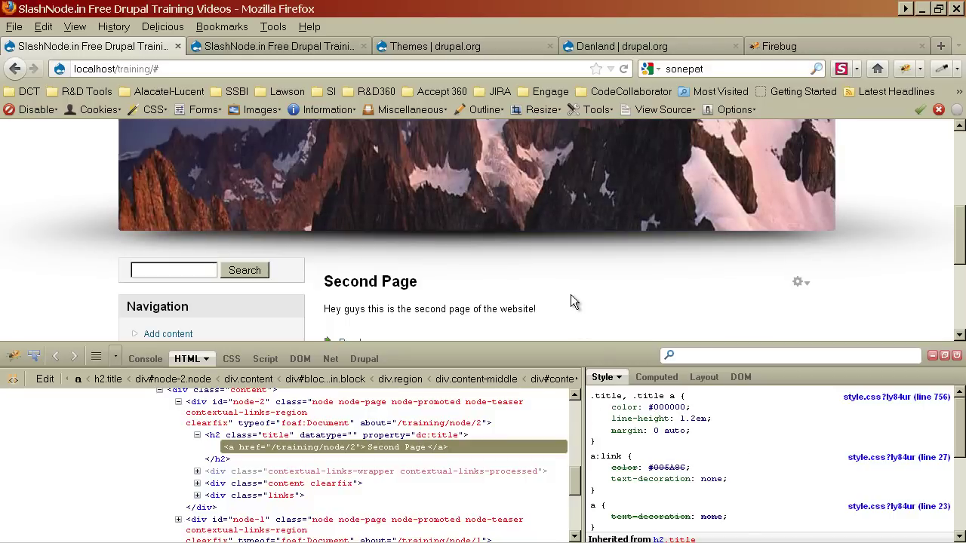
Step: Reload the training site's front page to discard the temporary title color
key(F5)
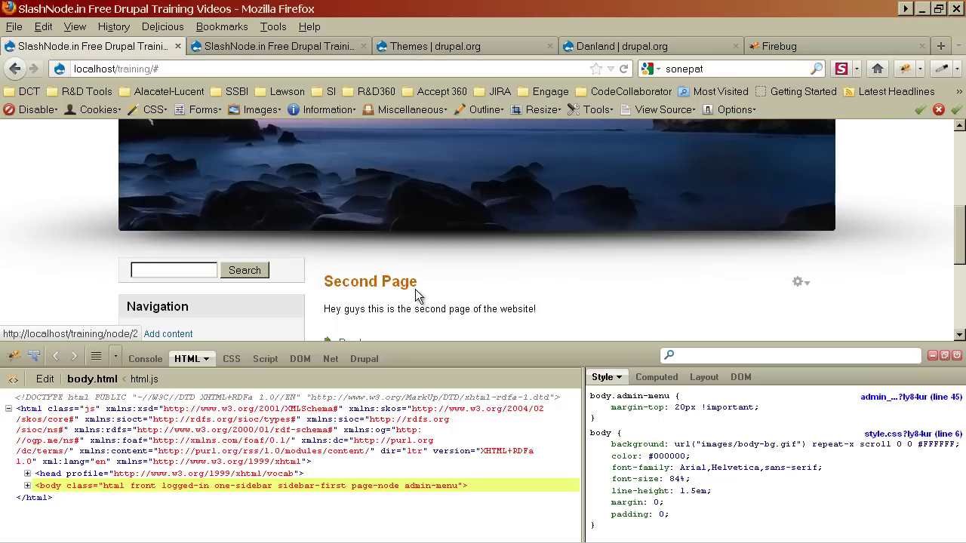
key(alt+Tab)
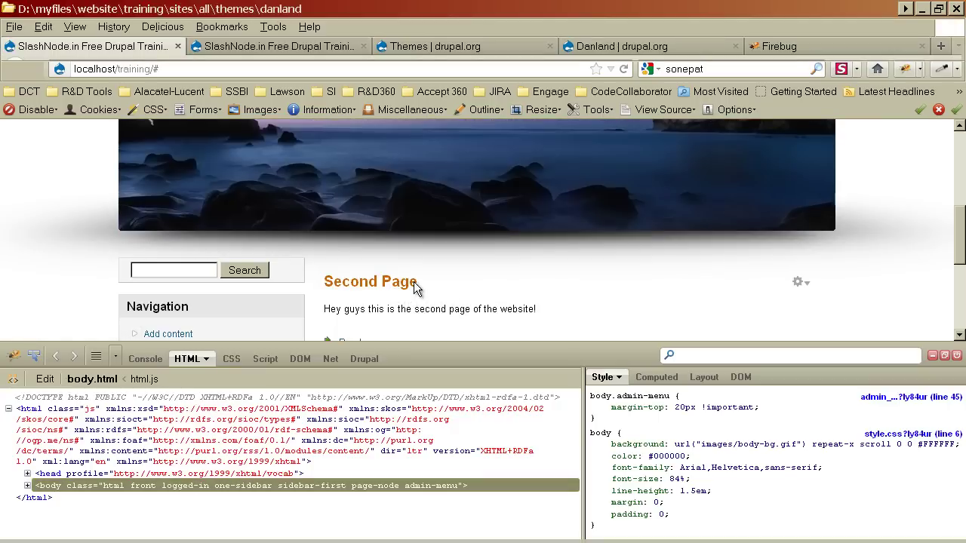
key(alt+Tab)
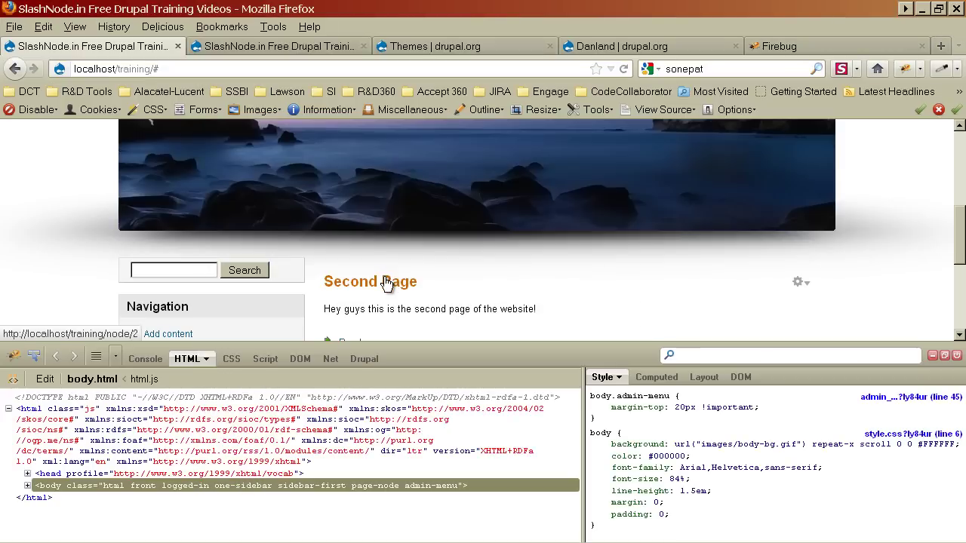
Step: Inspect the Second Page title with Firebug and add color #000000 to its .title, .title a rule
right_click(385, 281)
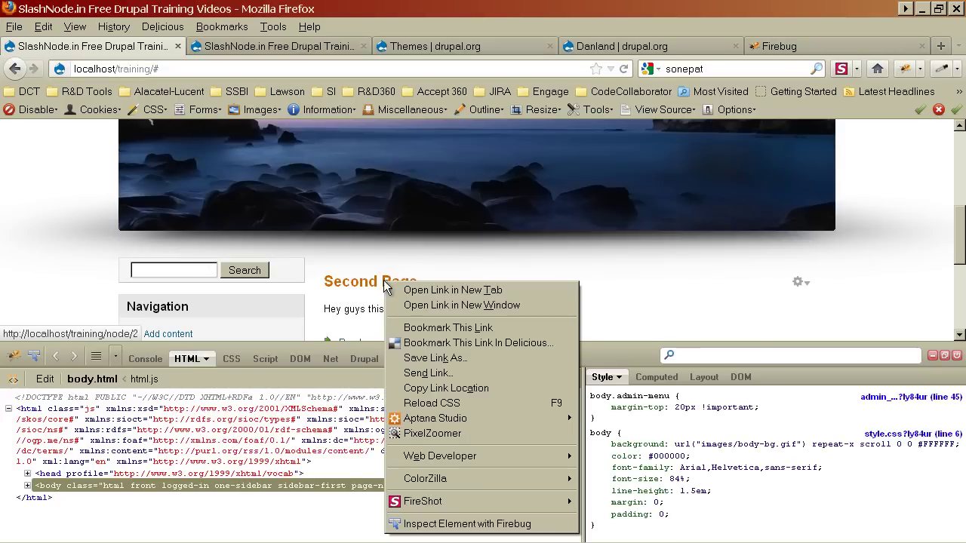
click(426, 526)
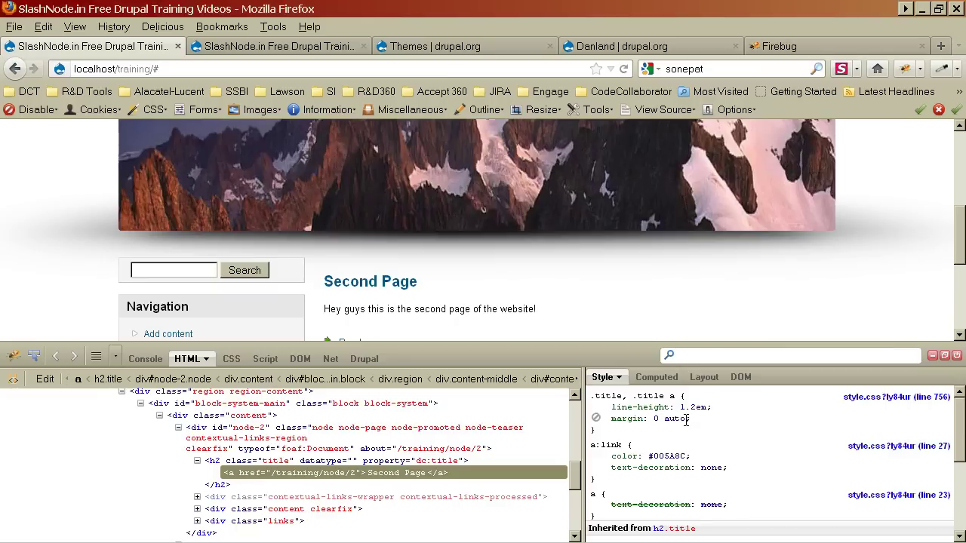
click(674, 416)
key(Return)
text(color)
key(Tab)
text(#000000)
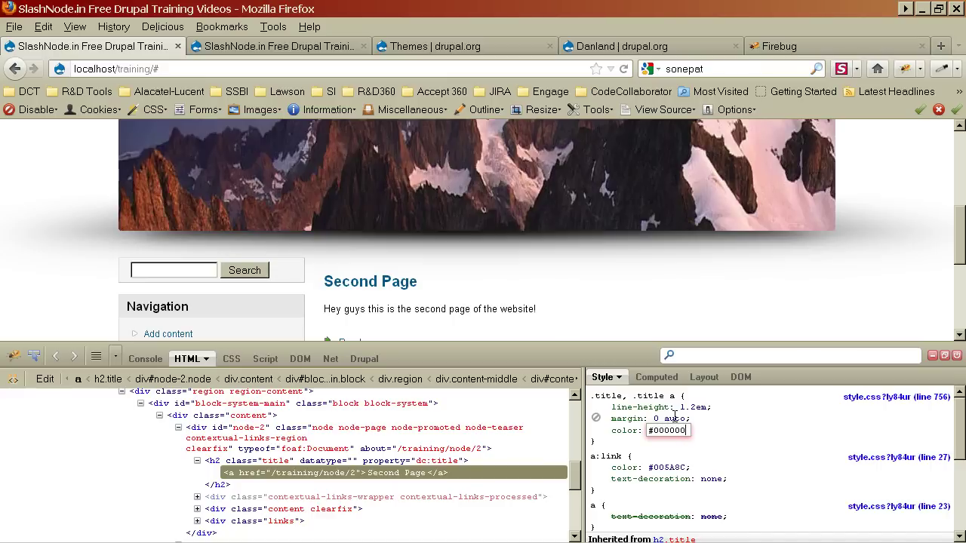
Step: Switch to the danland theme folder in Windows Explorer and open its style.css in Notepad++
key(alt+Tab)
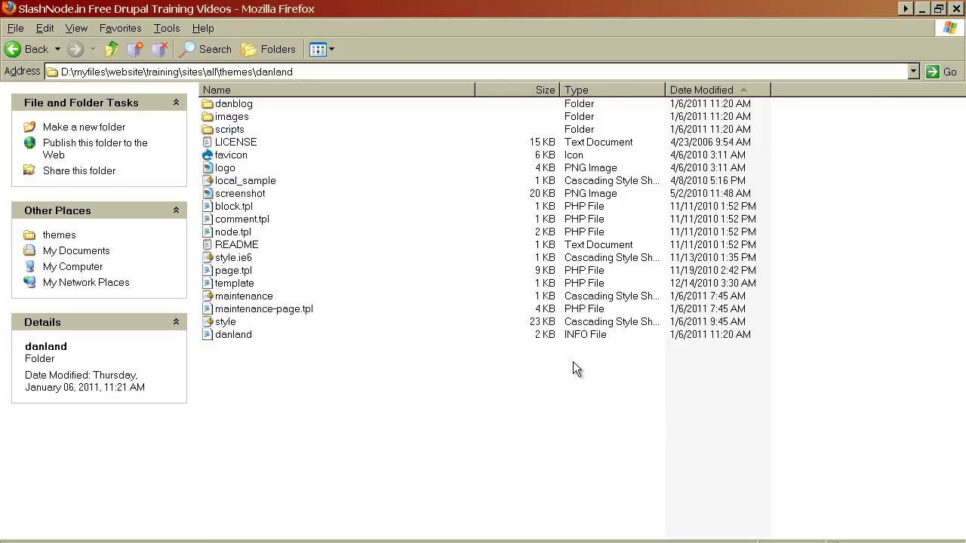
key(alt+Tab)
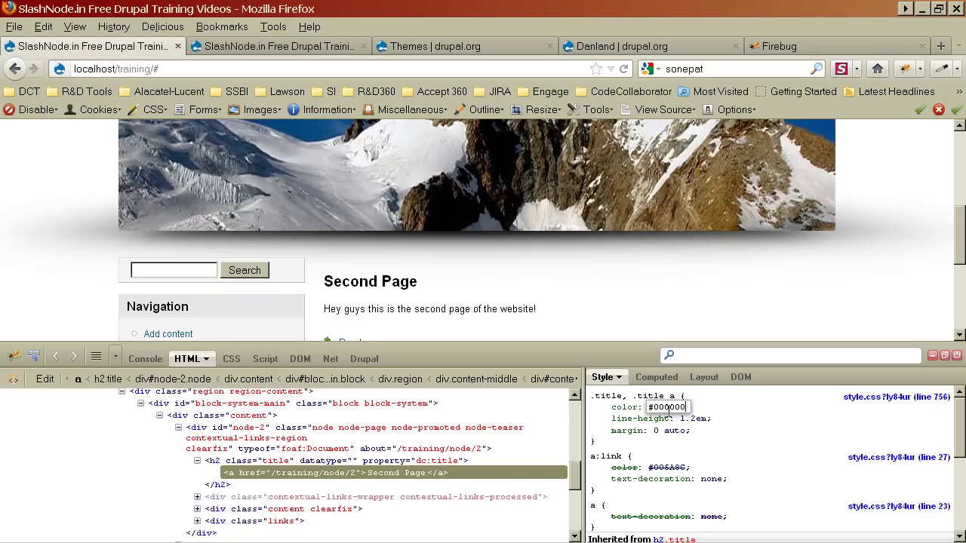
key(alt+Tab)
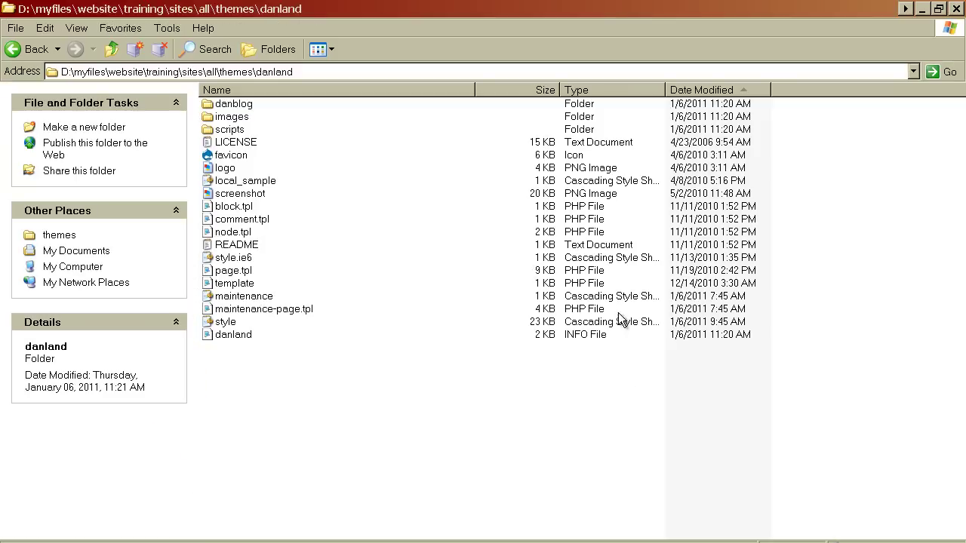
double_click(222, 323)
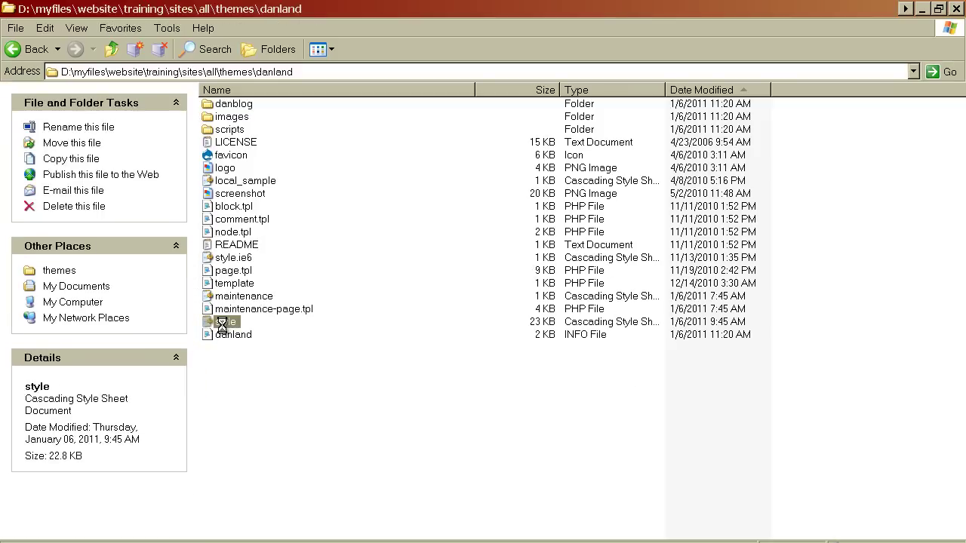
right_click(222, 323)
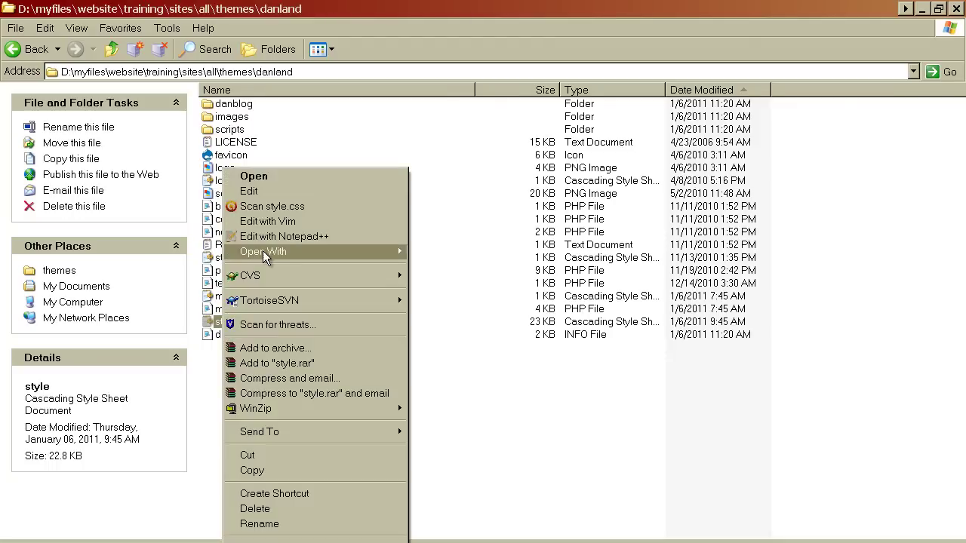
click(262, 195)
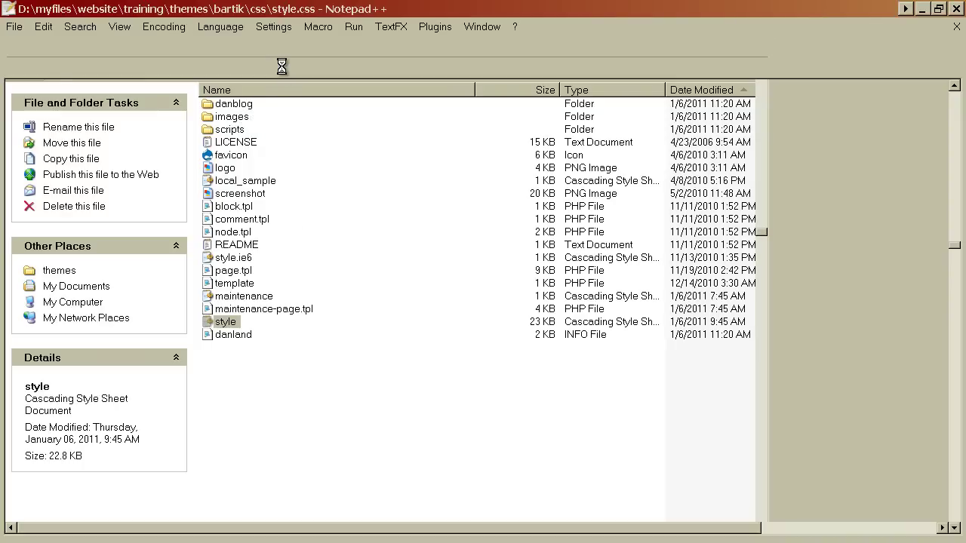
click(299, 236)
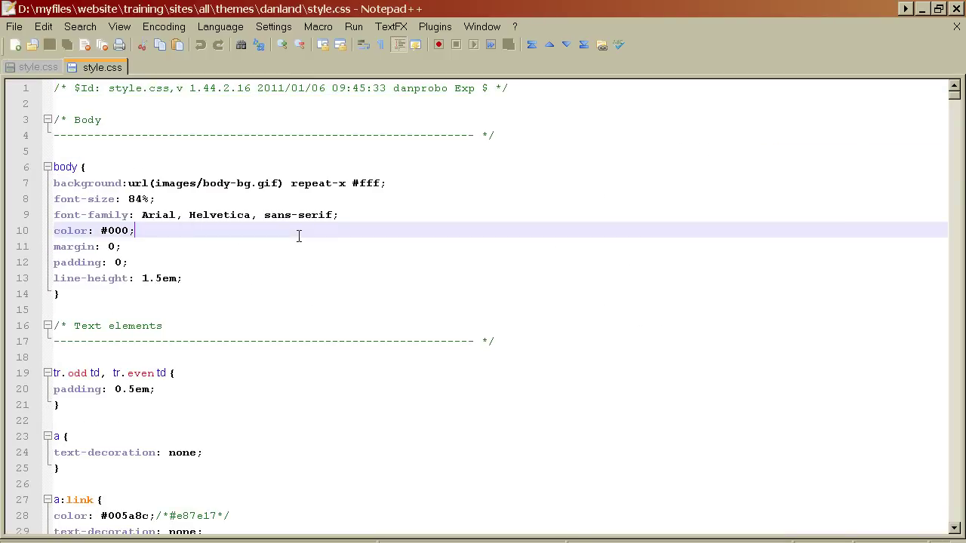
Step: Add color: #000000; to the .title, .title a rule at line 756 of danland's style.css and save the file
key(ctrl+g)
text(756)
key(Return)
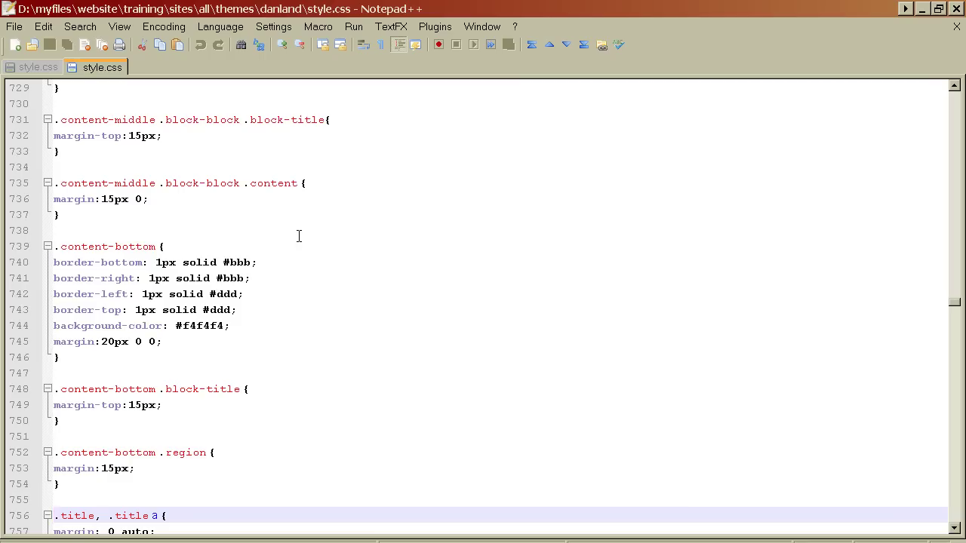
key(Up)
key(Down)
key(Down)
key(Down)
key(Down)
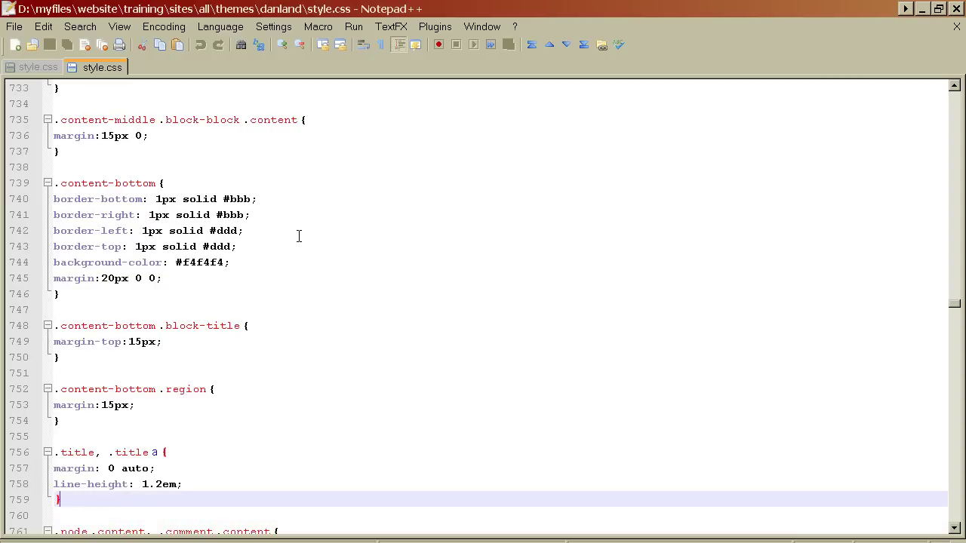
key(Up)
key(Return)
text(color)
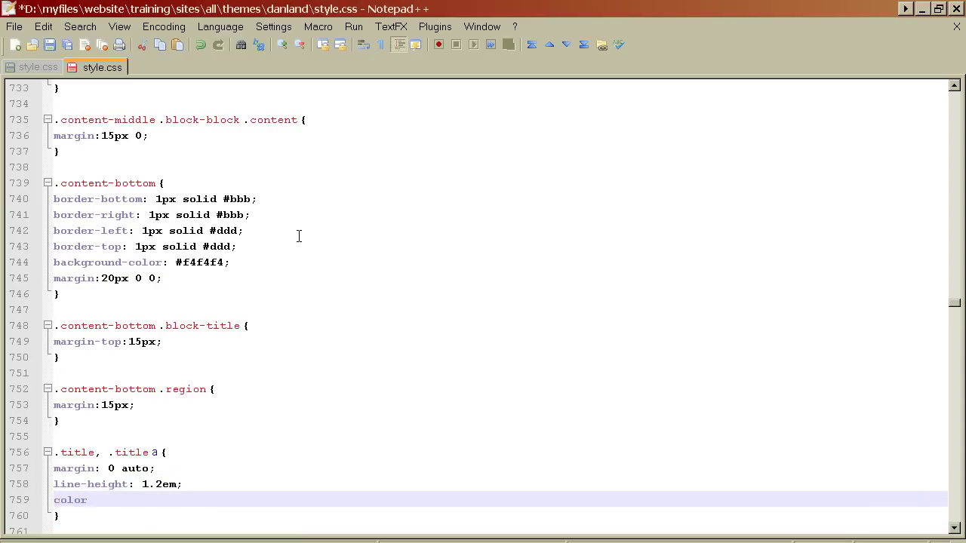
text(: #000000;)
key(ctrl+s)
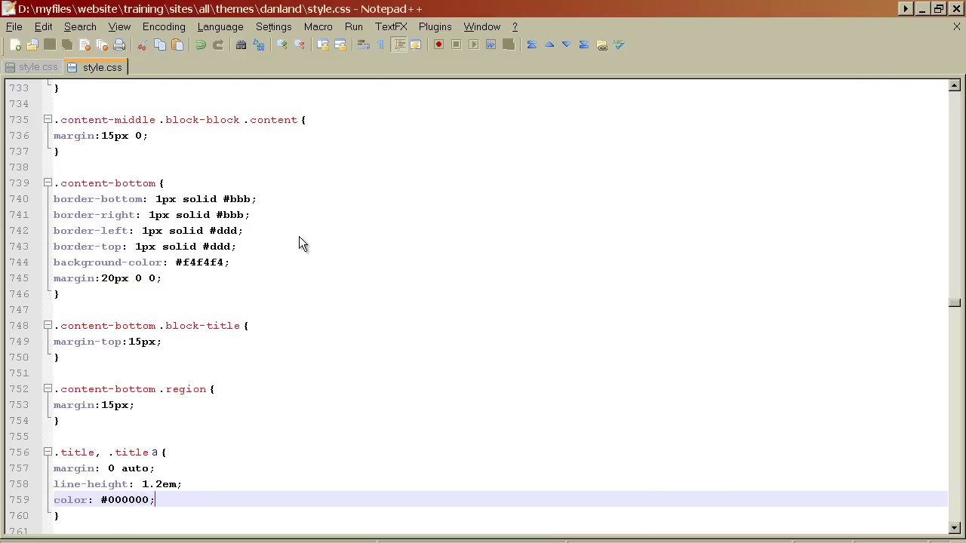
Step: Switch to Firefox, reload the training site's front page with the saved stylesheet and close Firebug
key(alt+Tab)
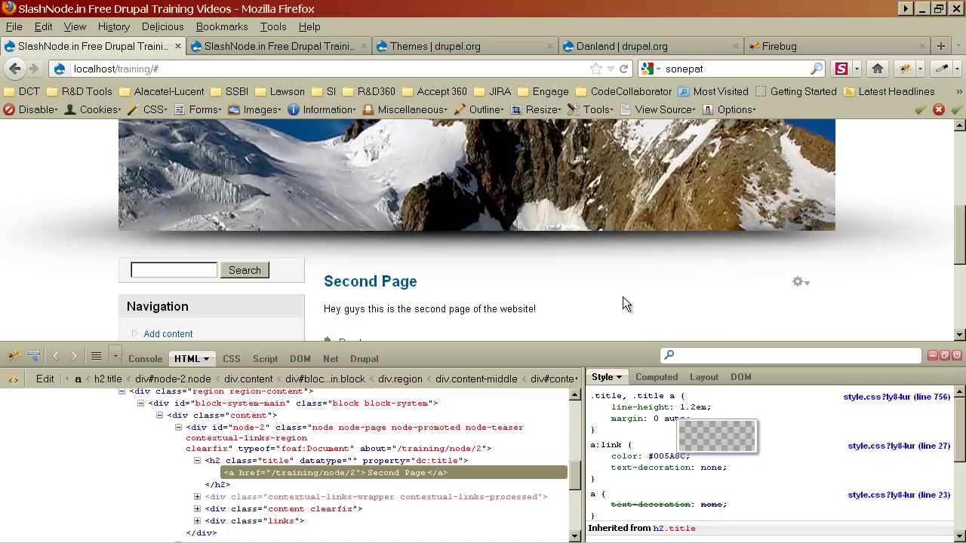
key(F5)
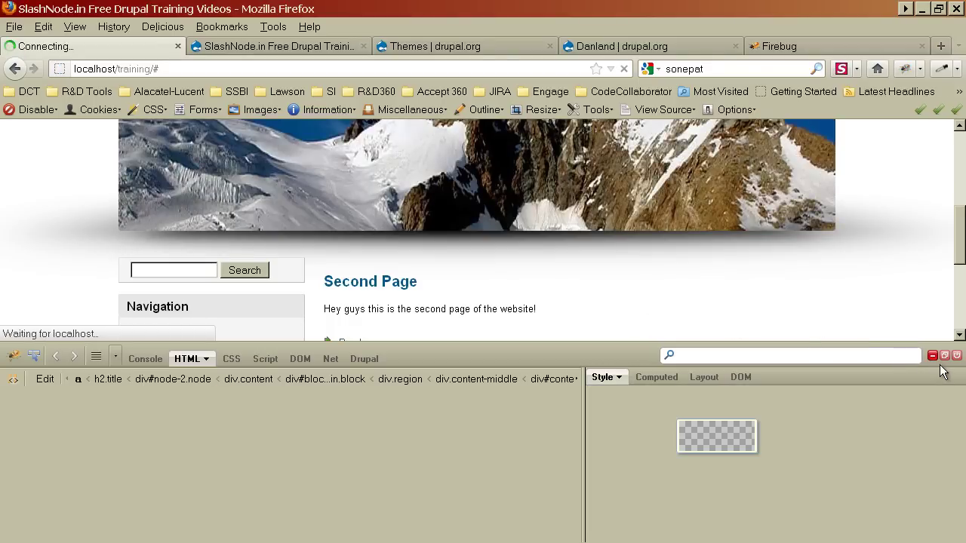
click(956, 355)
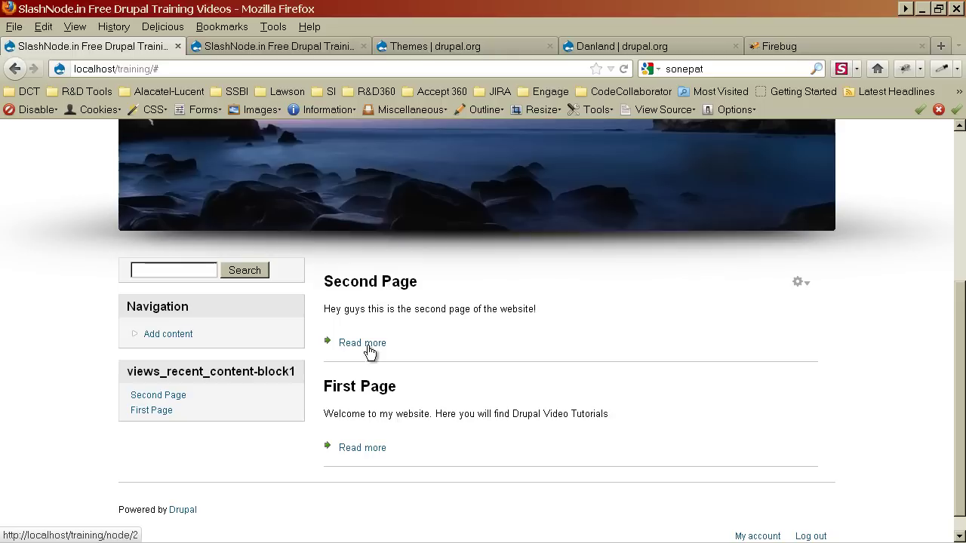
Step: Inspect the Second Page title with Firebug and add background #dddddd to its .title, .title a rule
right_click(364, 288)
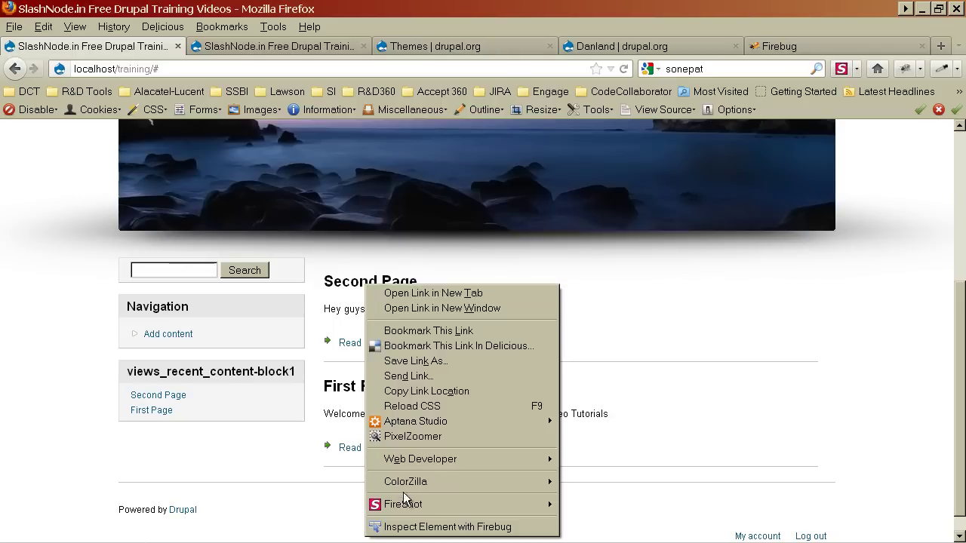
click(407, 528)
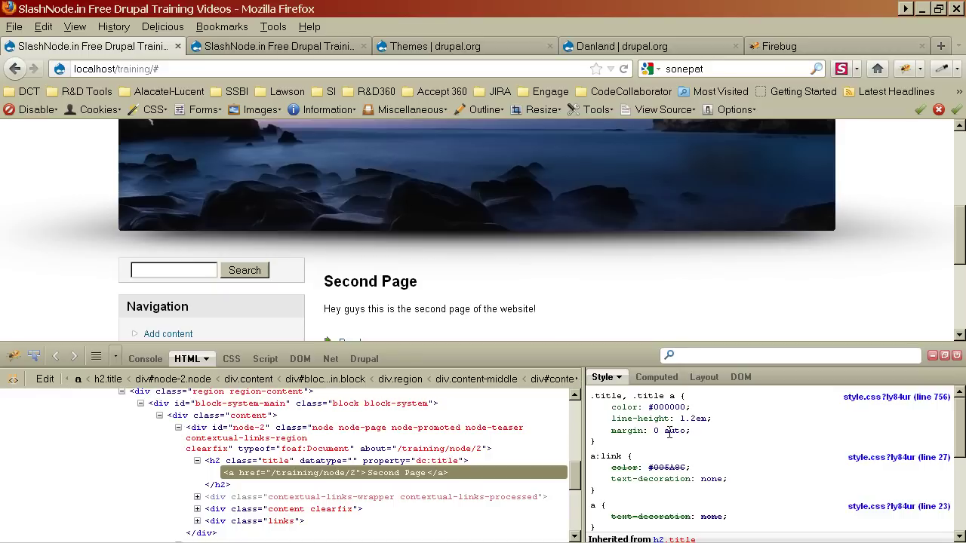
click(674, 432)
key(Return)
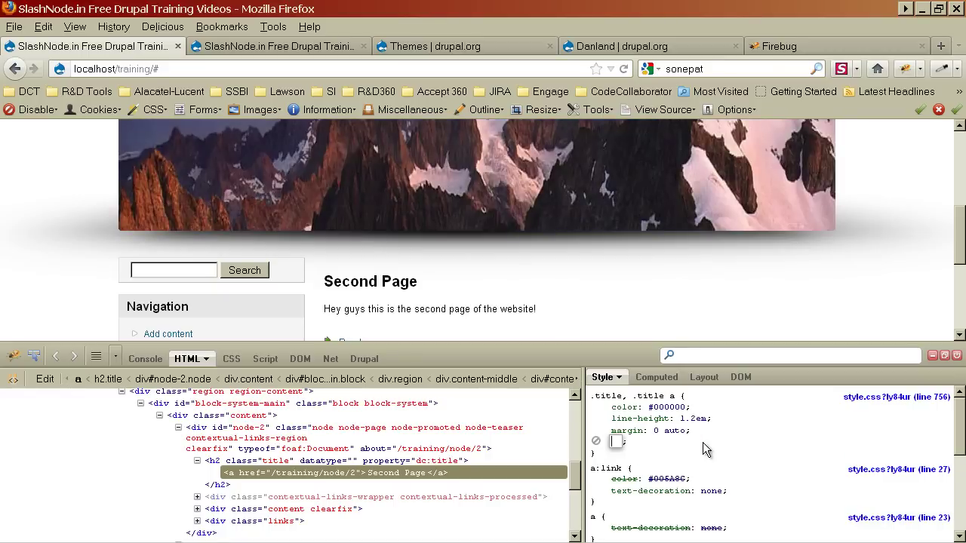
text(background)
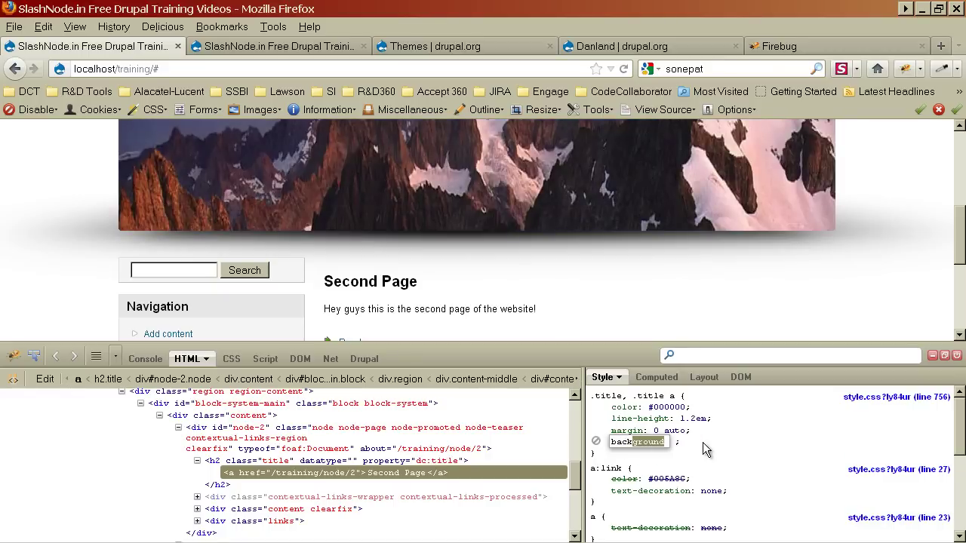
key(Tab)
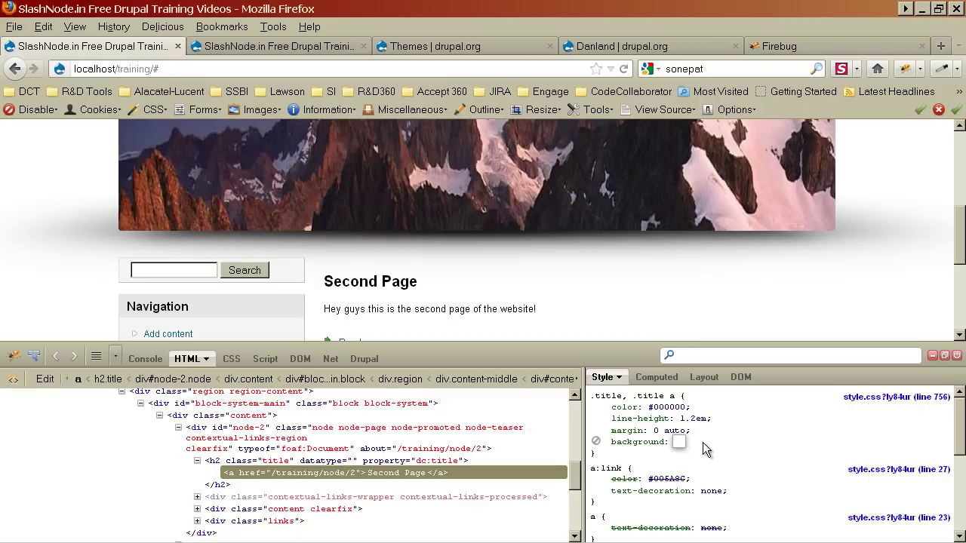
text(#dddd)
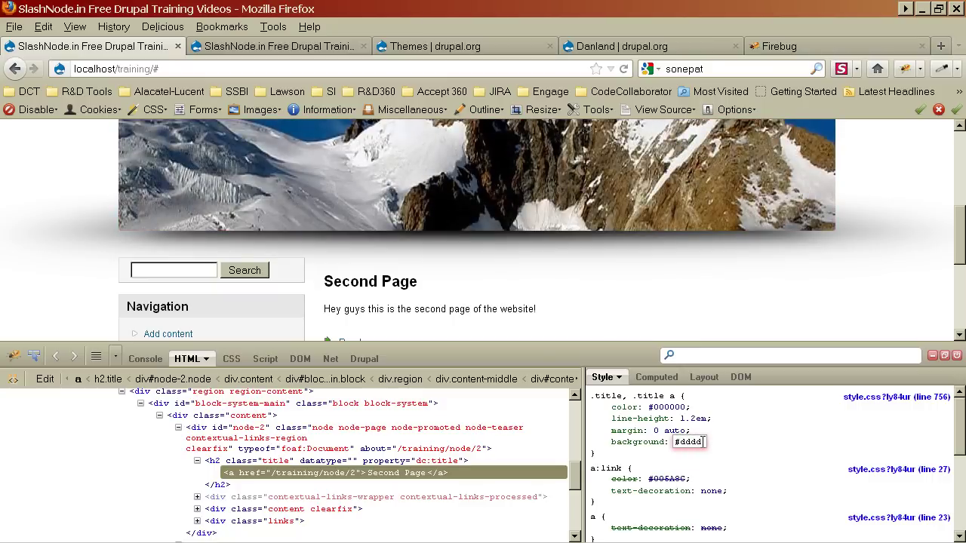
text(dd)
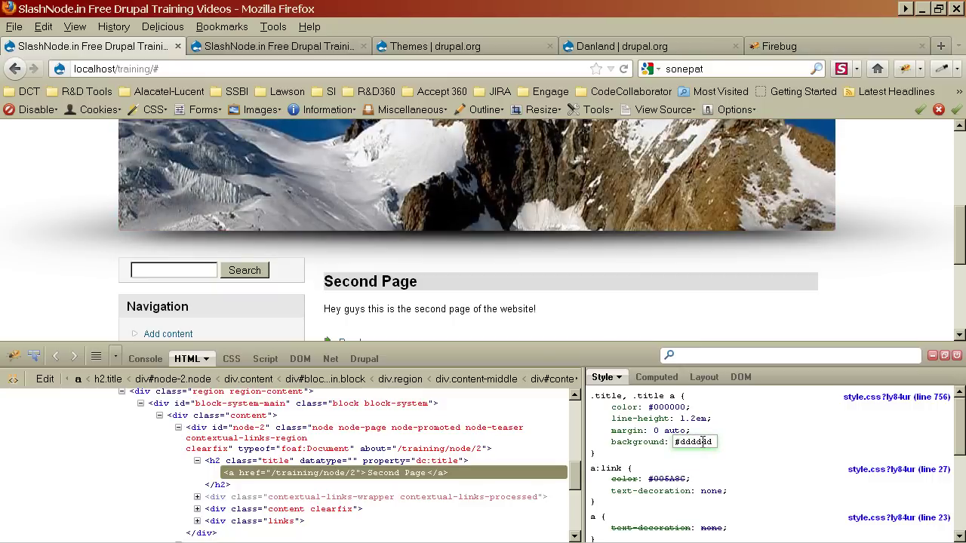
Step: Add padding 5px and border 1px solid to the .title, .title a rule in Firebug
key(Tab)
text(padd)
key(Tab)
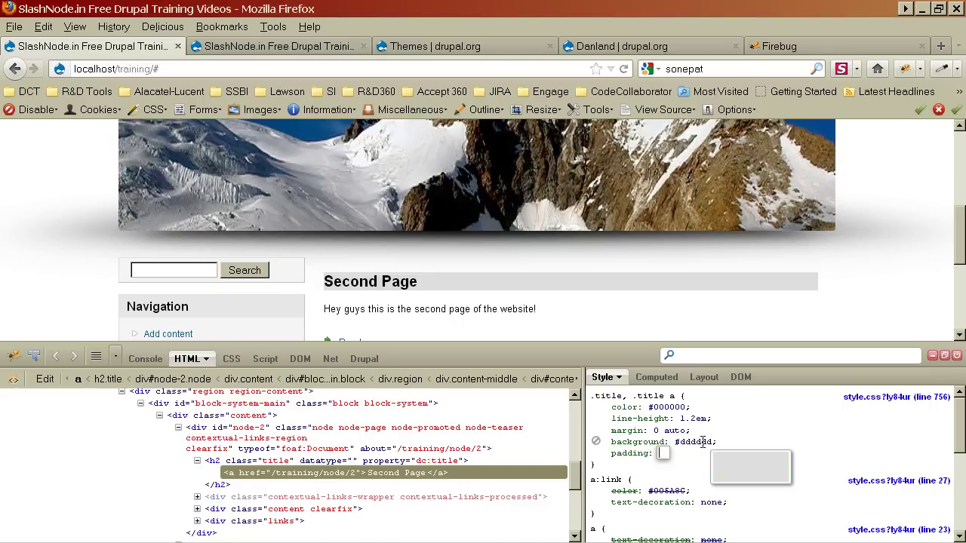
text(5px)
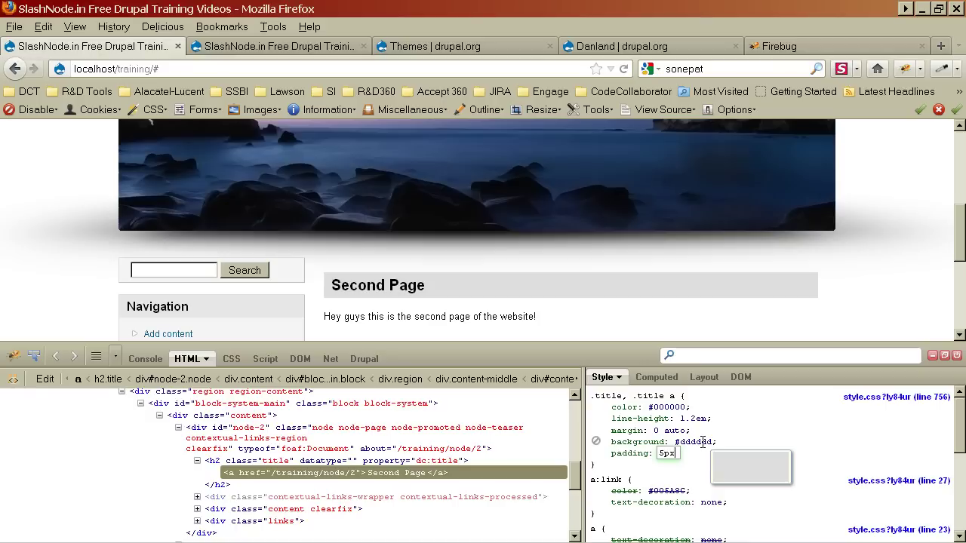
key(Return)
text(bor)
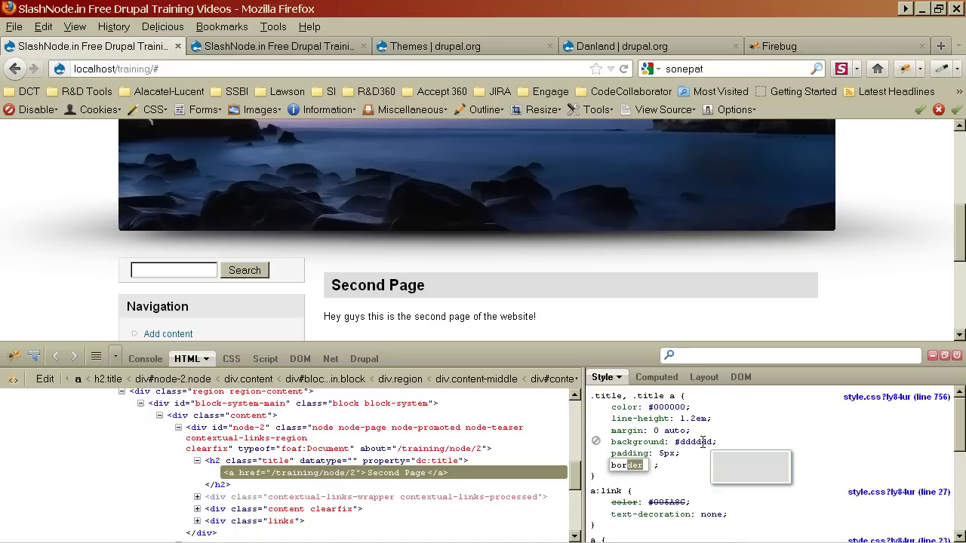
key(Tab)
text(1)
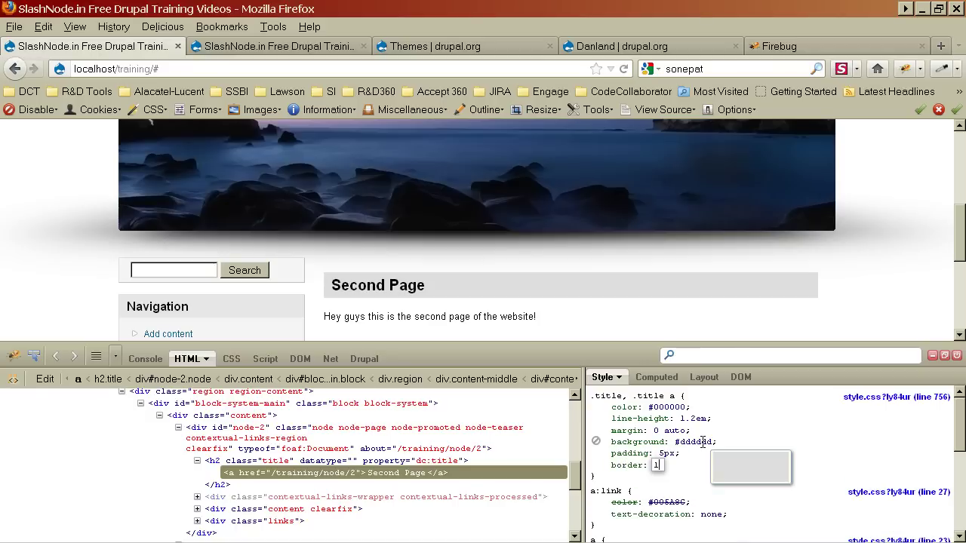
text(px solid)
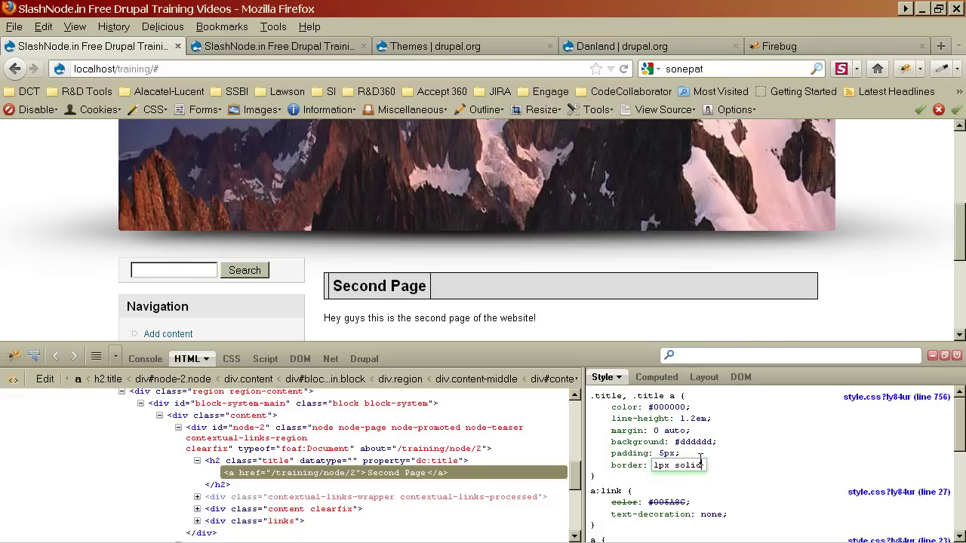
Step: Set the title rule's background to yellow and close Firebug to view the restyled titles on the page
click(692, 441)
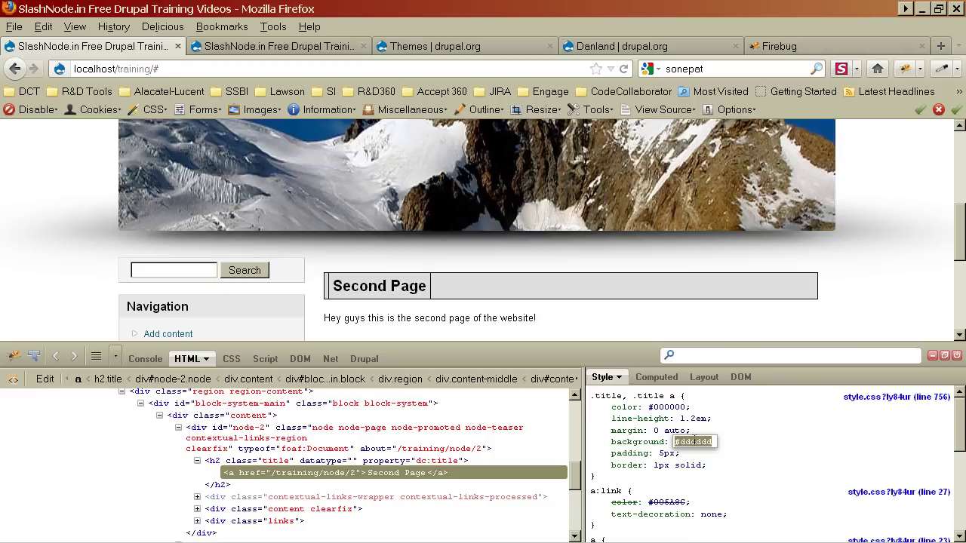
text(#)
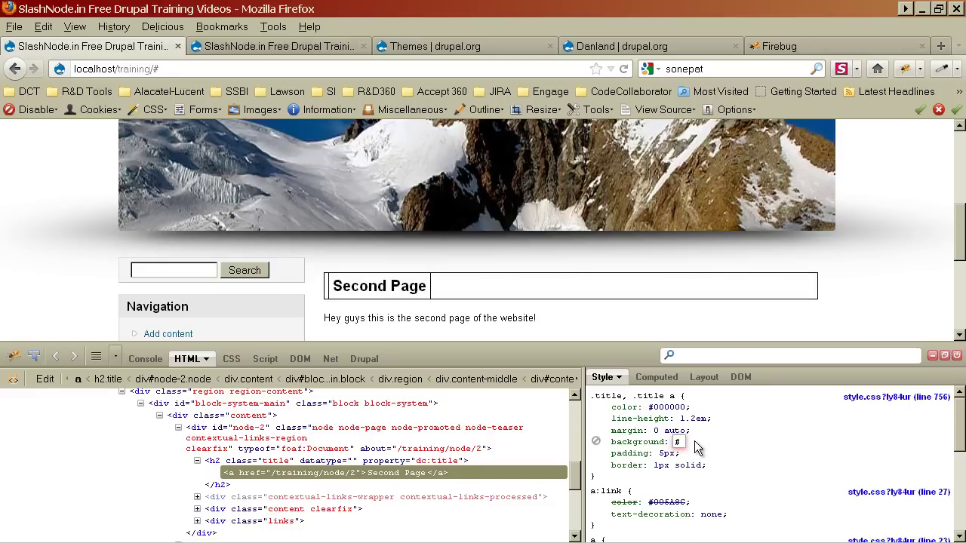
key(BackSpace)
text(yellow)
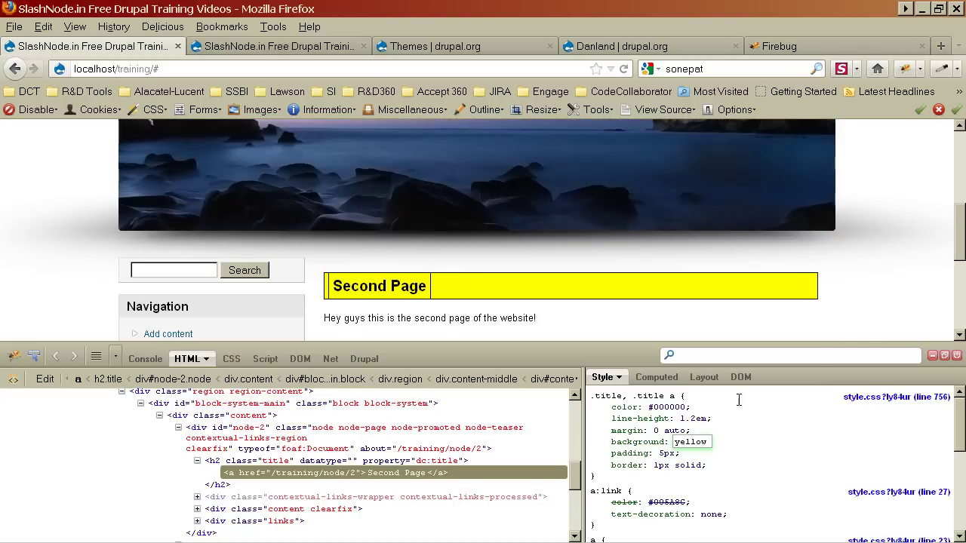
click(956, 357)
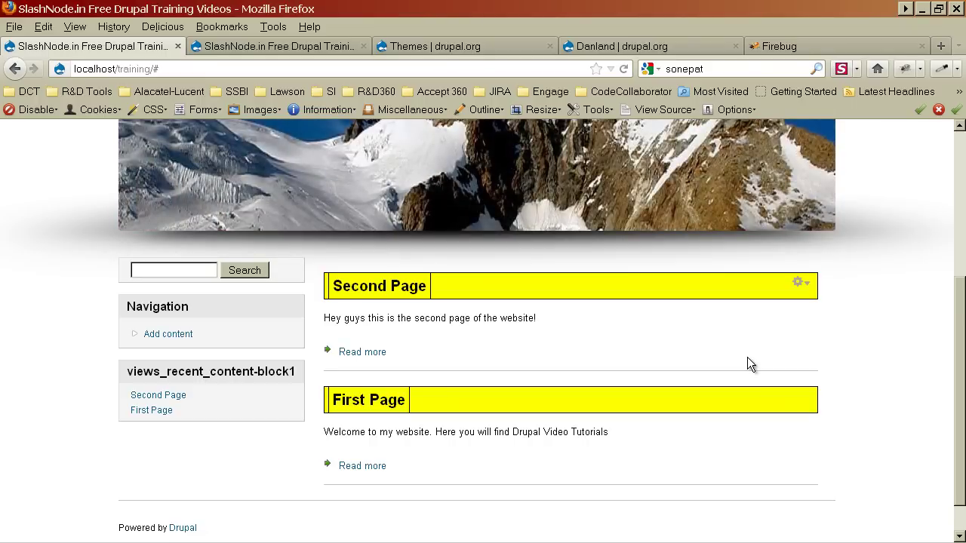
scroll(748, 358, up, 5)
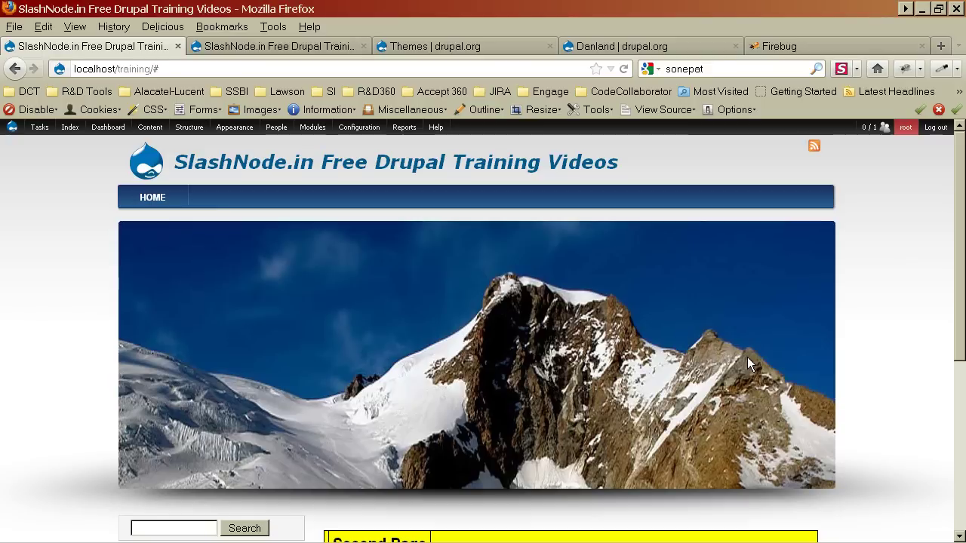